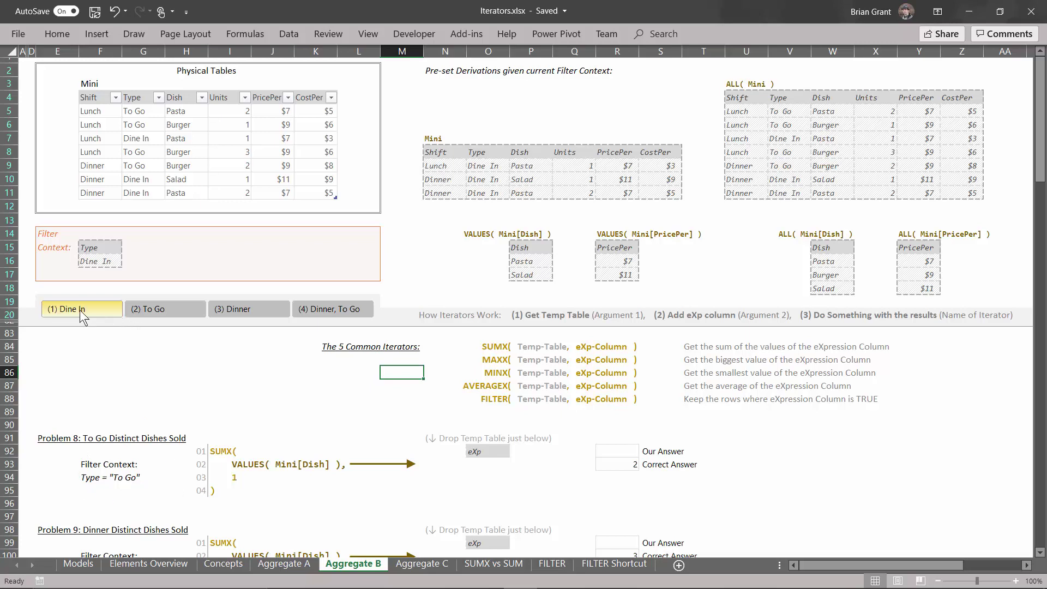
Step: Switch the filter context to (2) To Go and copy the VALUES( Mini[Dish] ) table into Problem 8's temp table area at N92
click(168, 309)
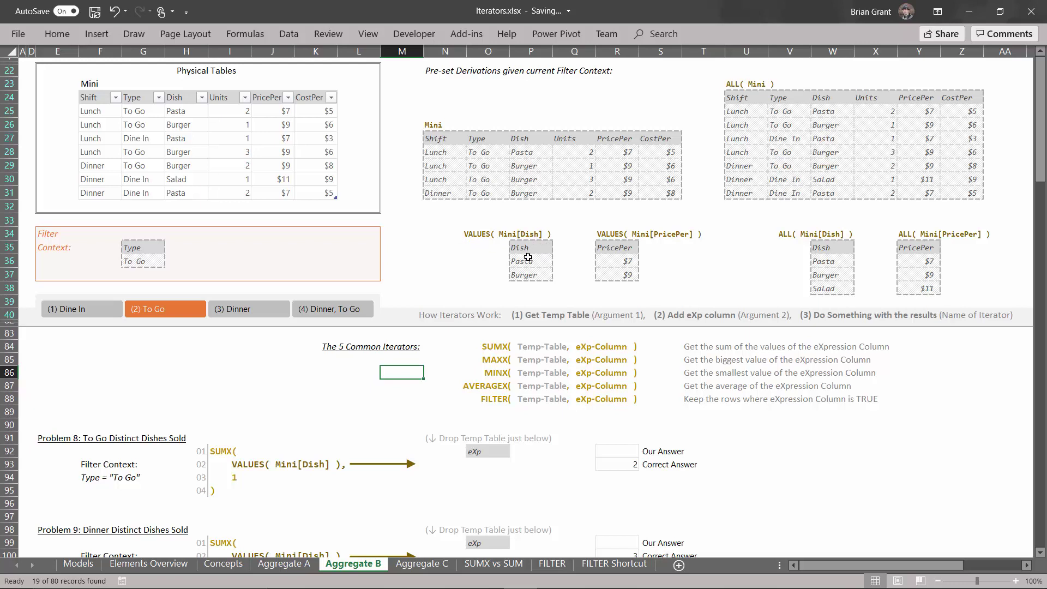
drag(528, 249, 528, 274)
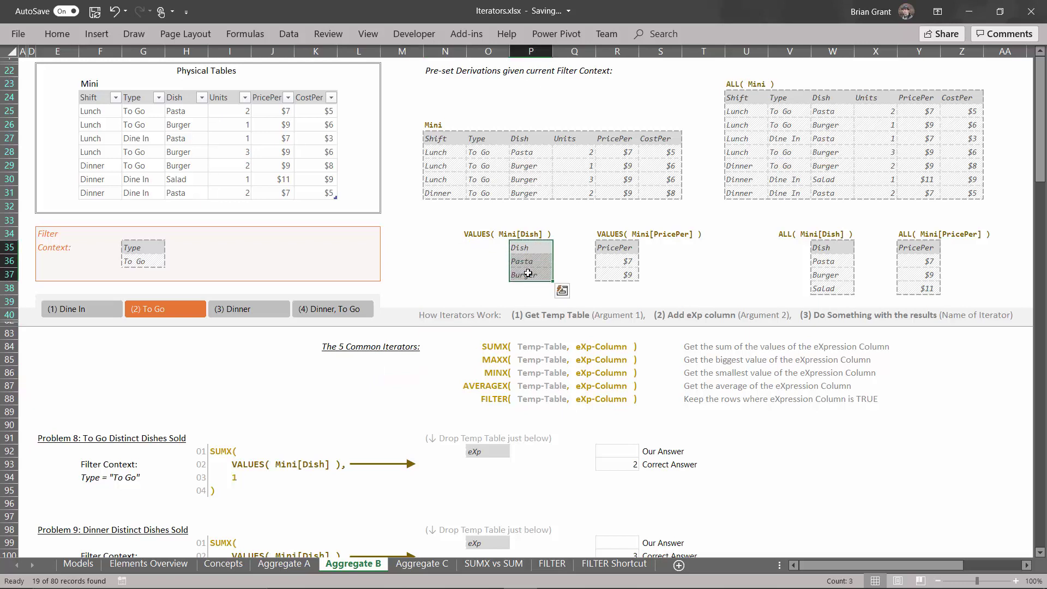
key(ctrl+c)
click(436, 451)
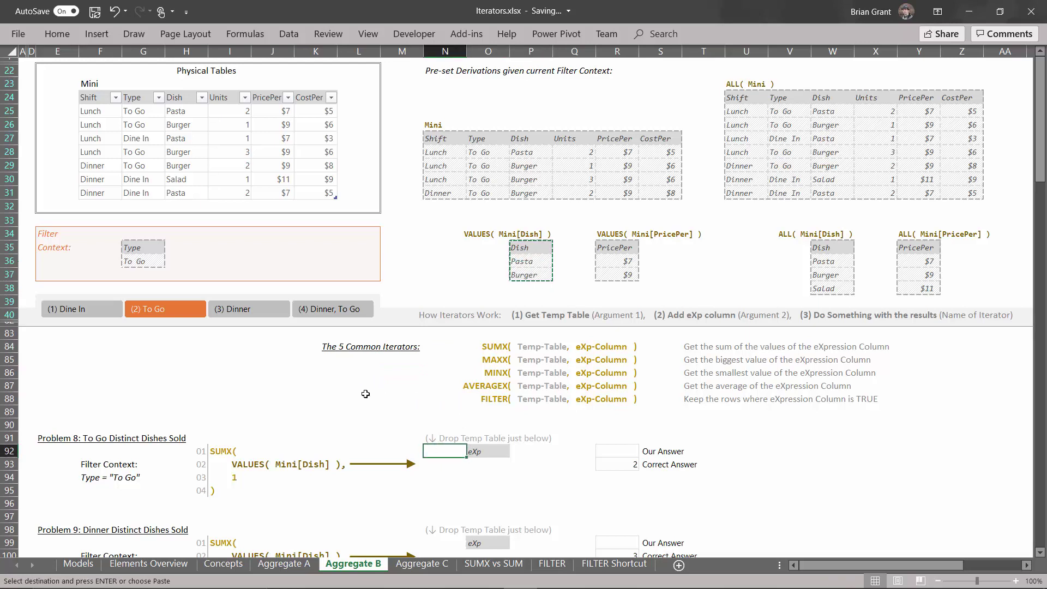
key(ctrl+v)
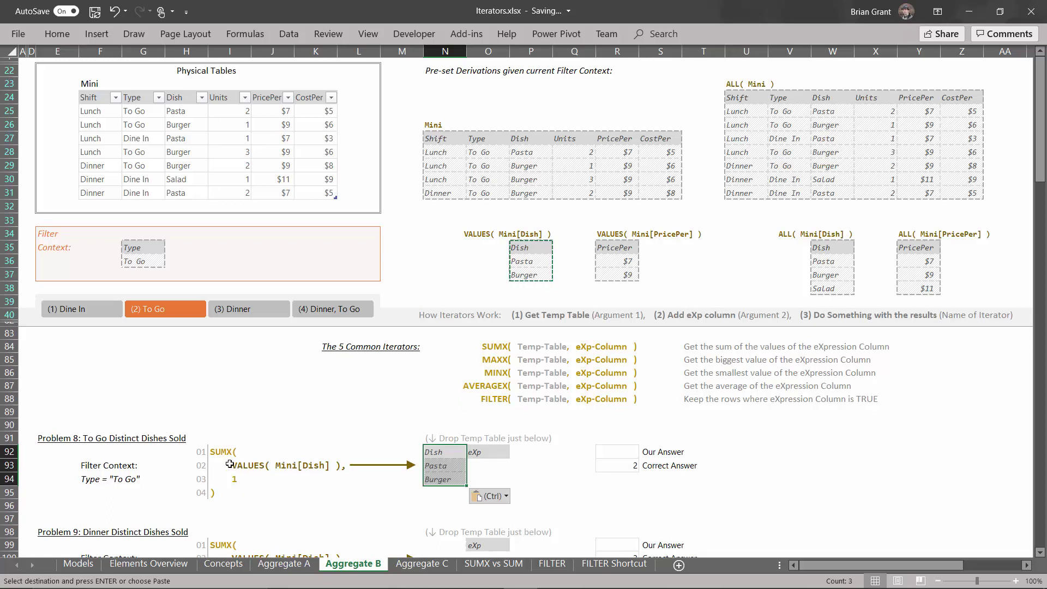
Step: Enter =1 in Problem 8's eXp column at O93 and fill it down to the Burger row
click(481, 465)
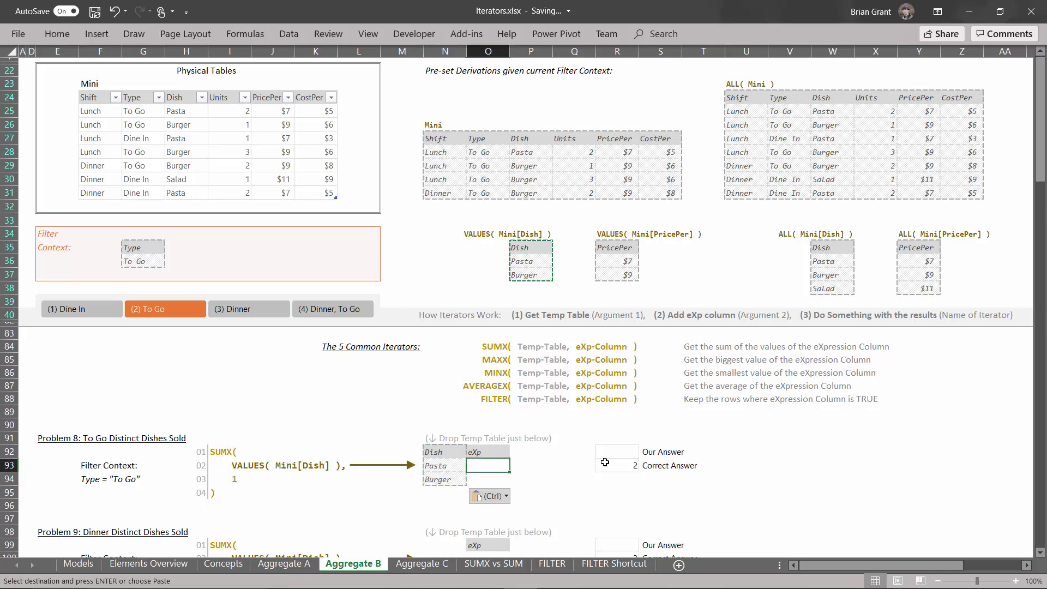
text(=1)
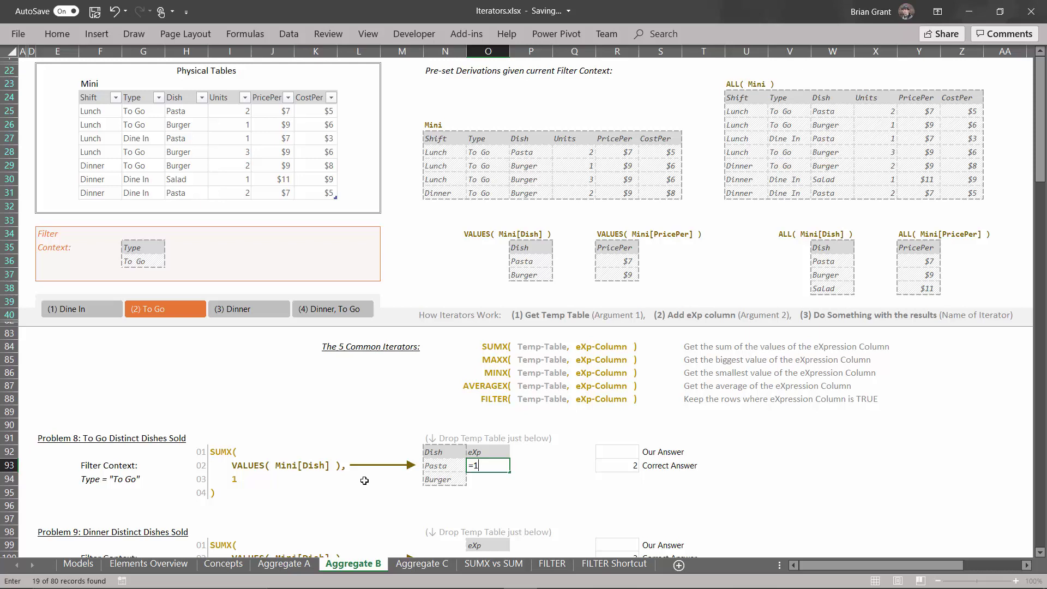
key(Return)
click(494, 463)
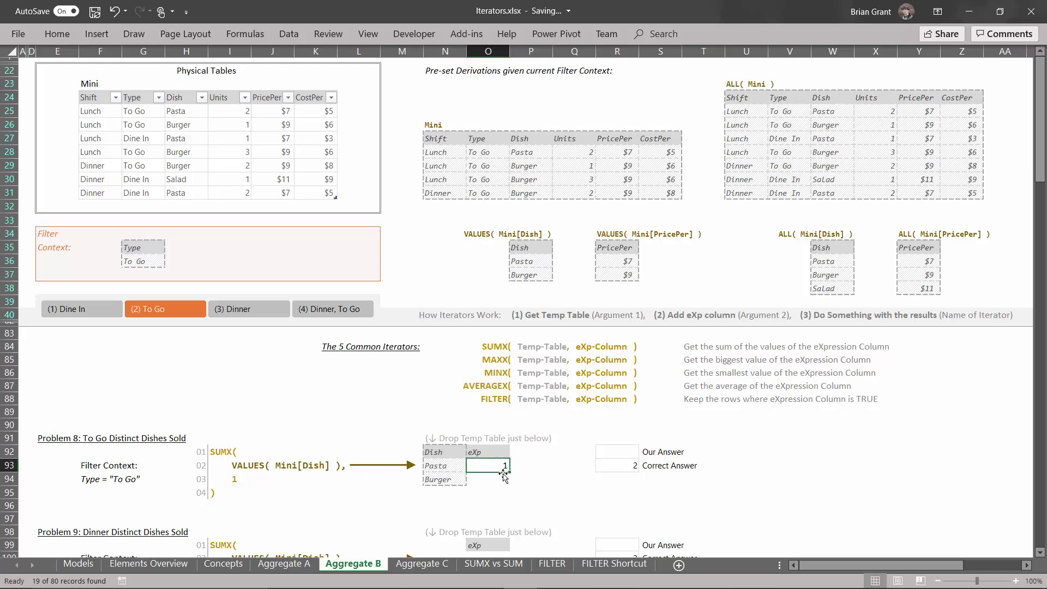
drag(510, 473, 510, 480)
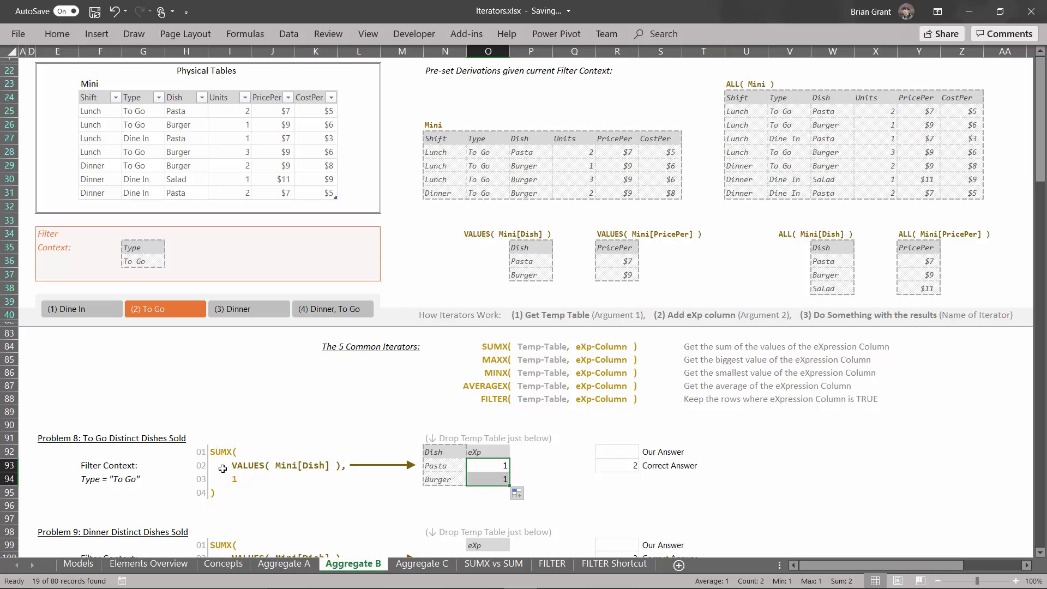
Step: Enter =SUM(O93:O94) as Our Answer for Problem 8 in R92
click(616, 456)
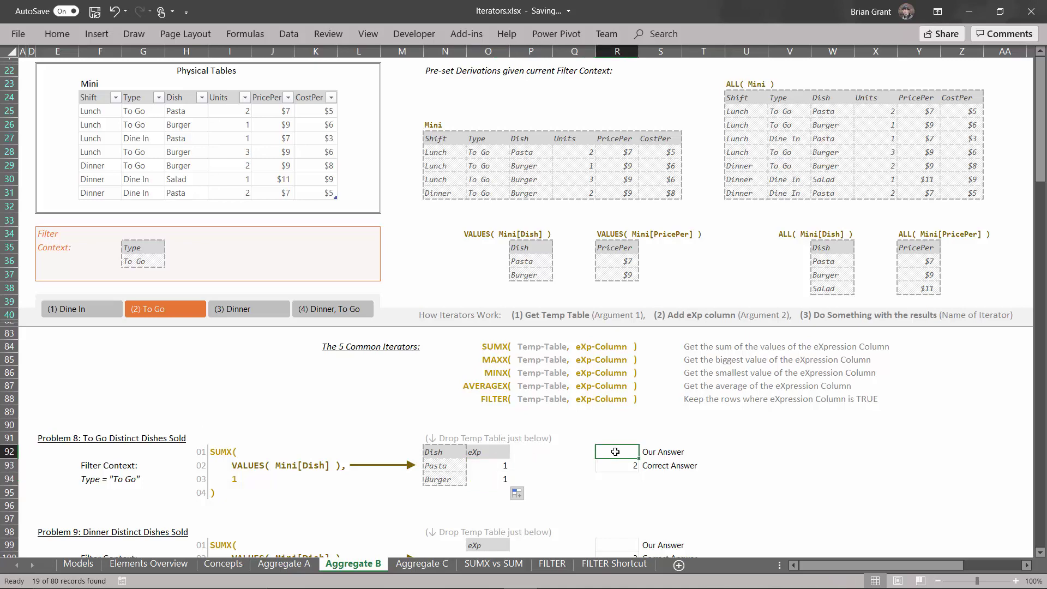
text(=sum)
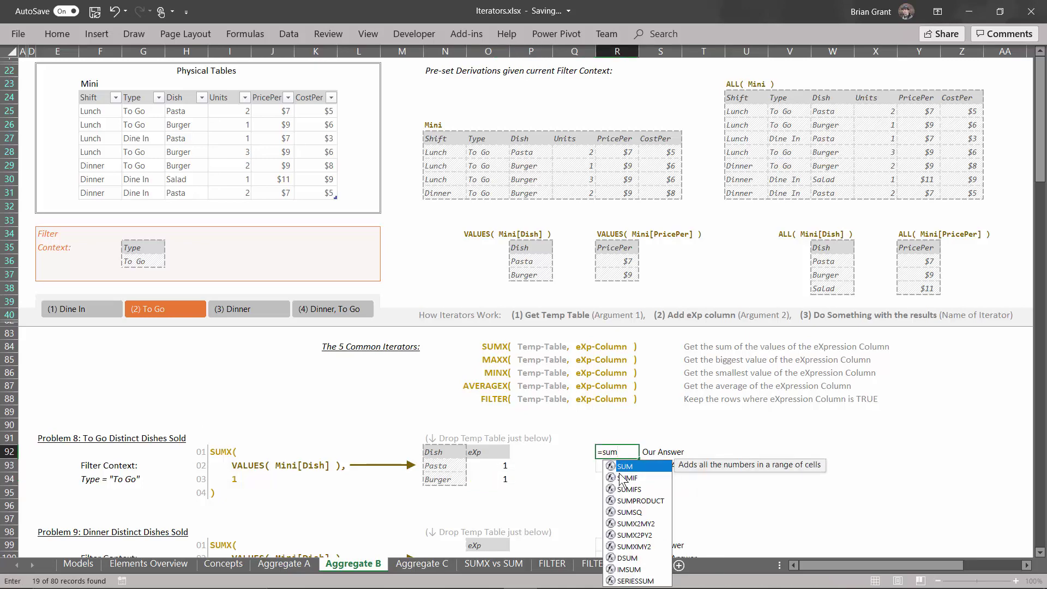
double_click(638, 466)
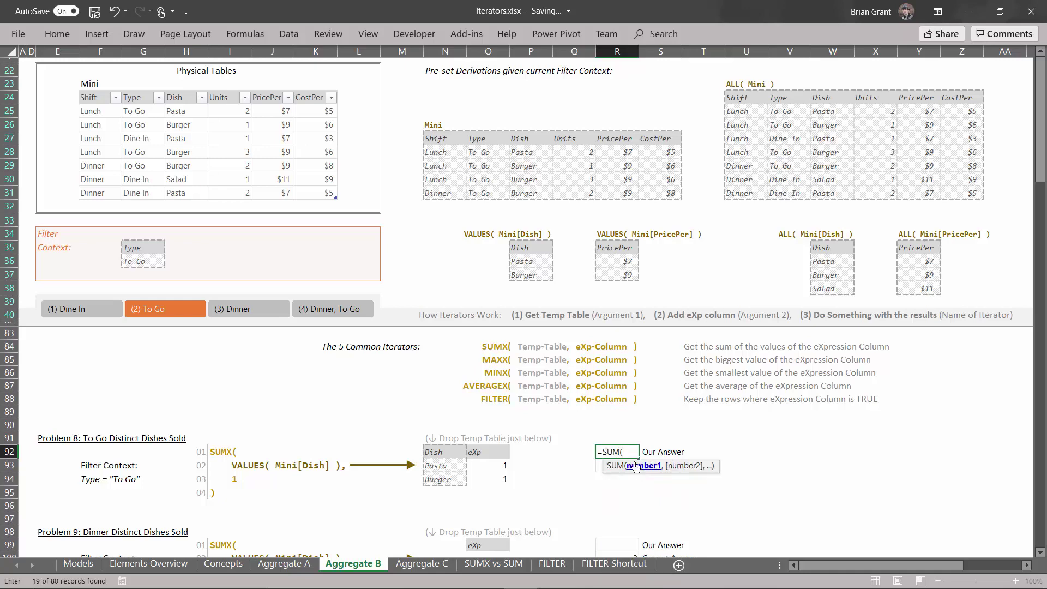
drag(479, 468, 486, 479)
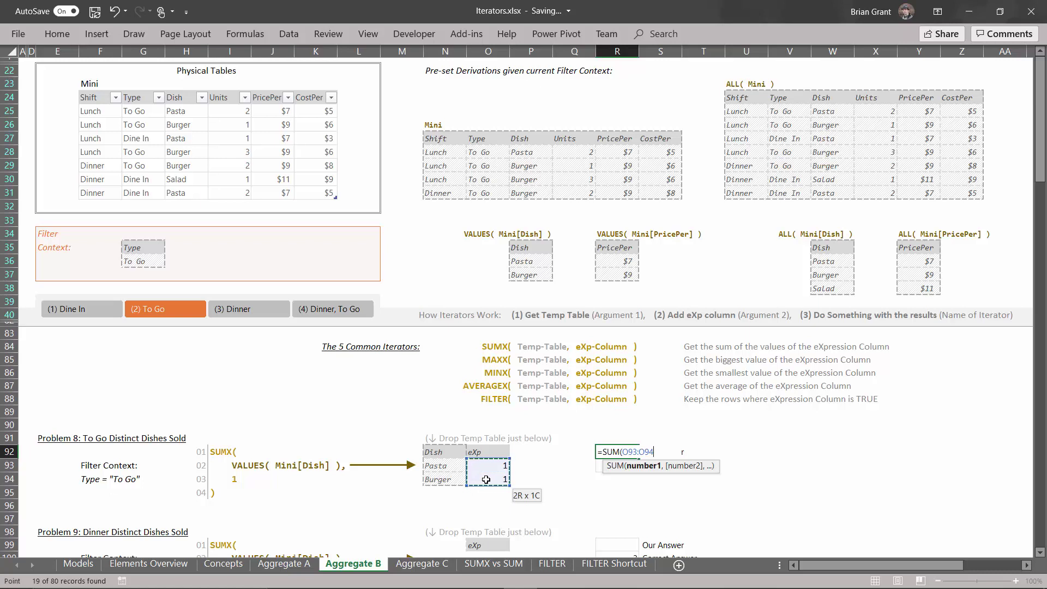
text())
key(Return)
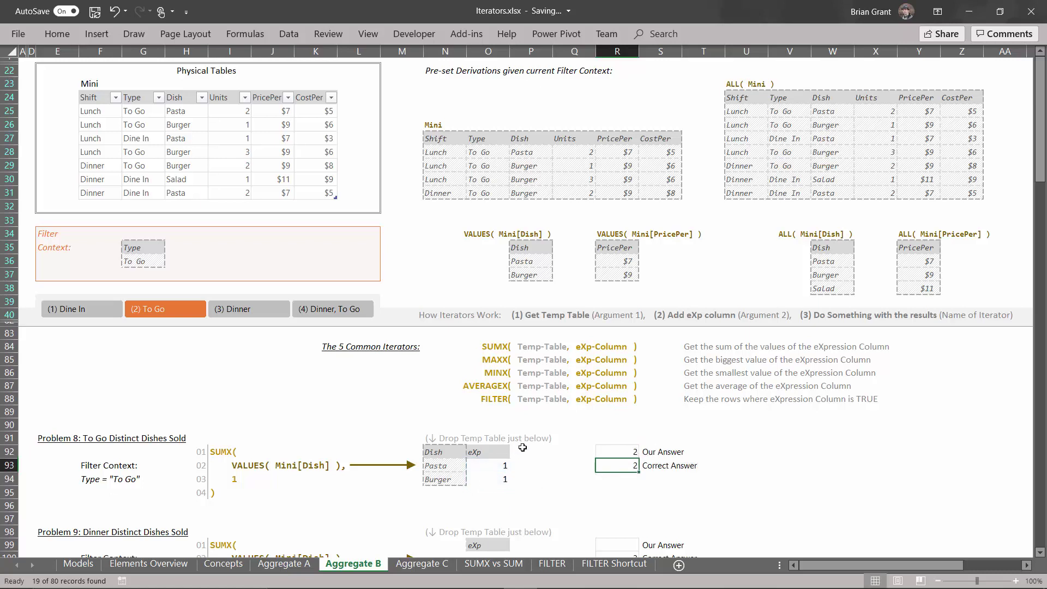
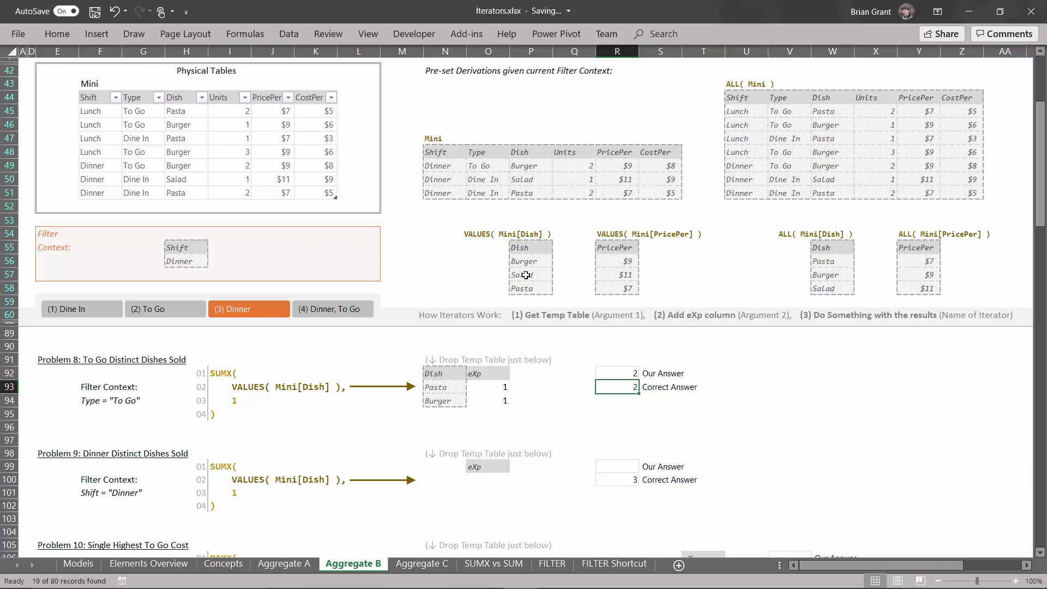
Step: Set the filter context to (3) Dinner and copy the VALUES( Mini[Dish] ) table into Problem 9's temp table area at N99
click(182, 306)
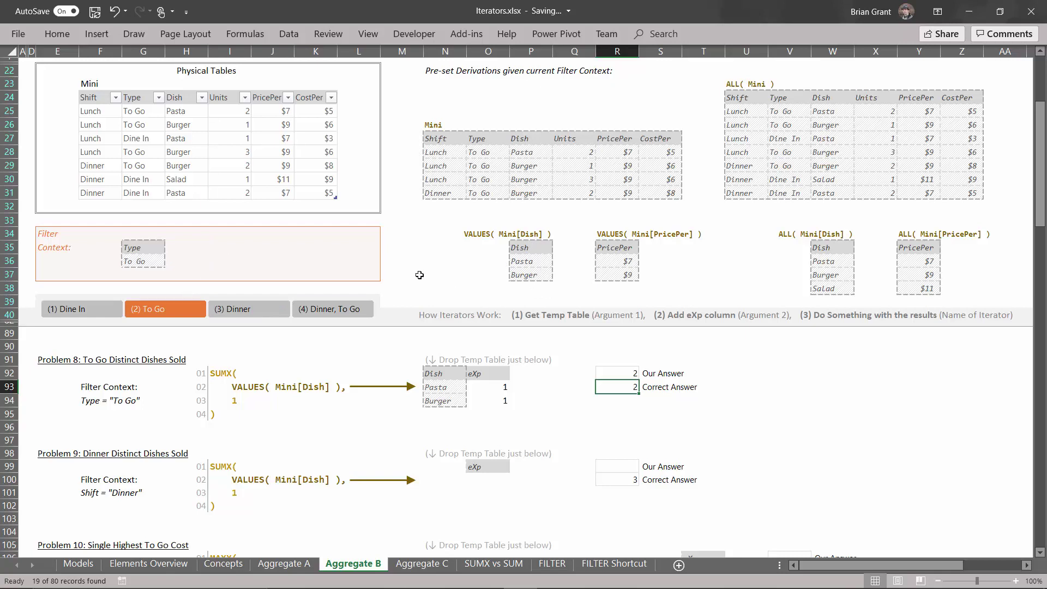
click(243, 309)
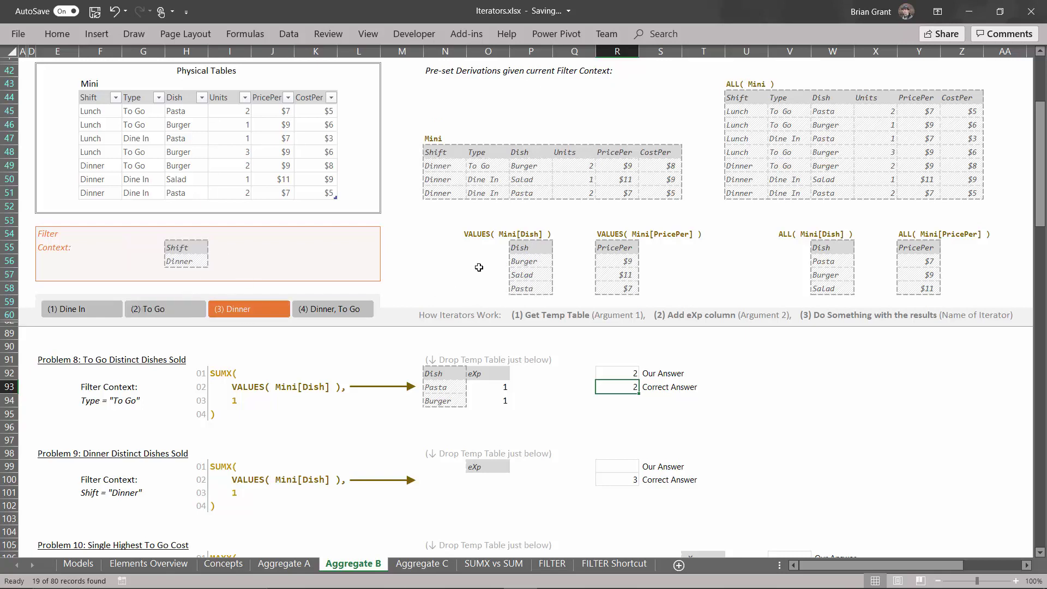
drag(528, 251, 529, 288)
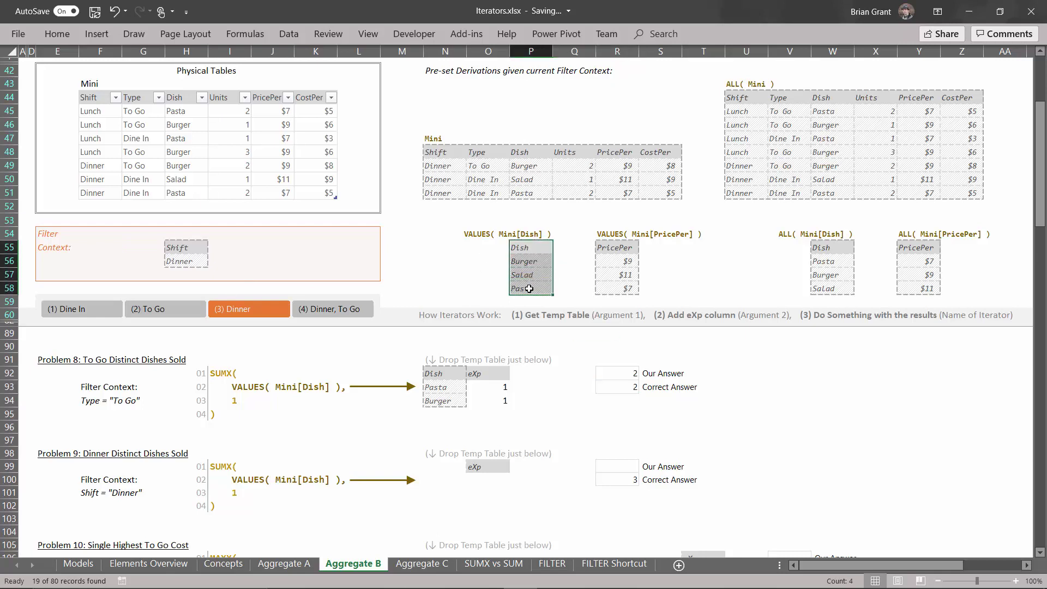
key(ctrl+c)
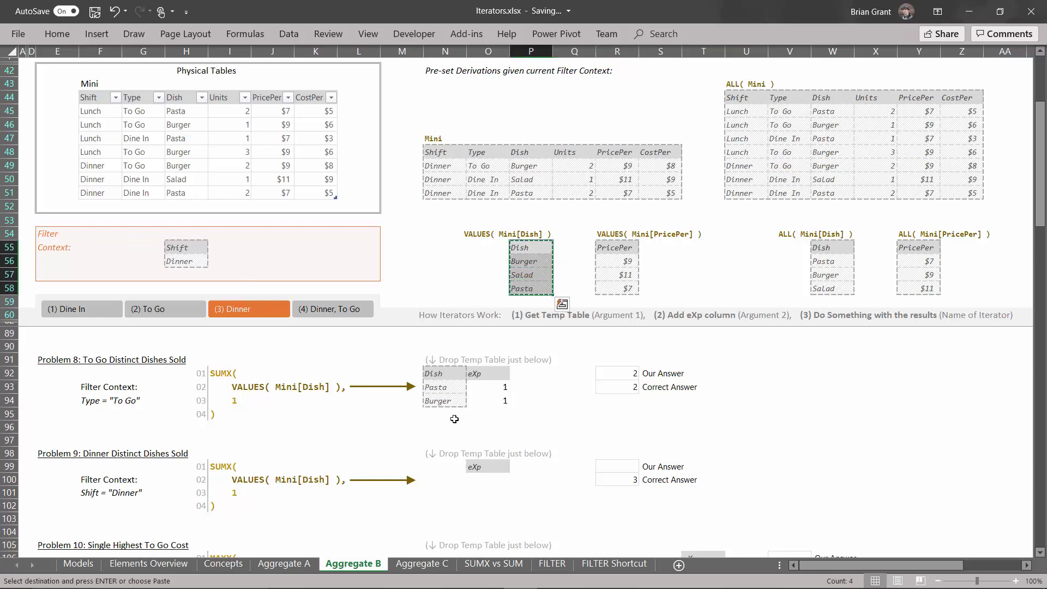
click(432, 464)
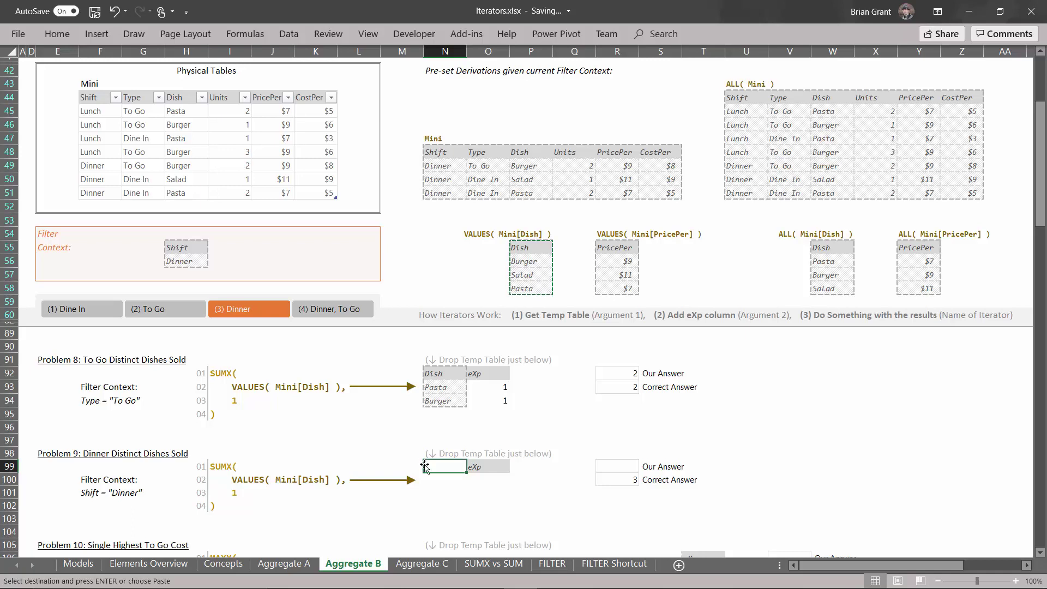
key(ctrl+v)
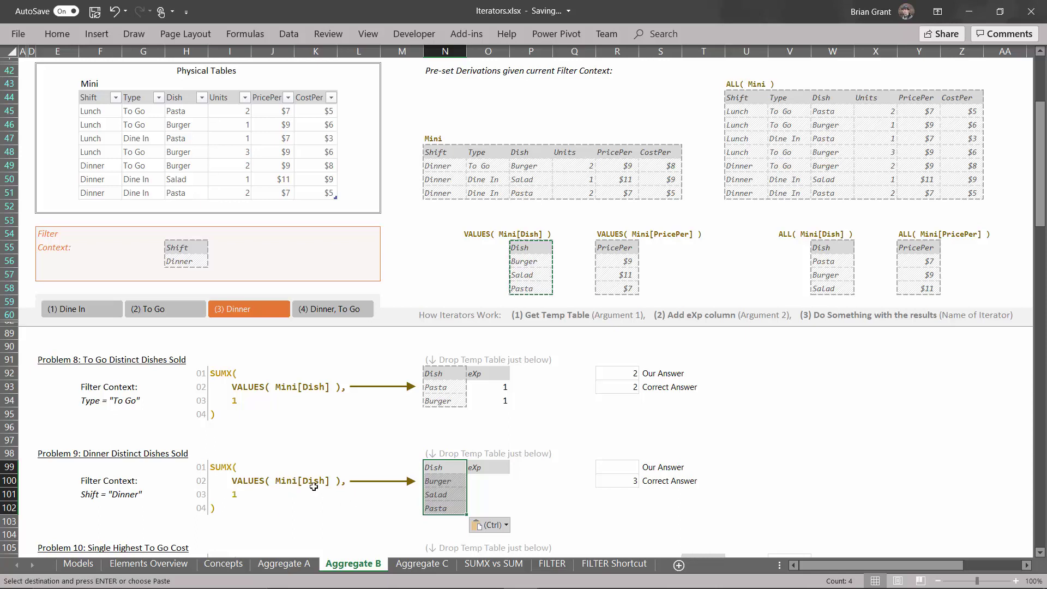
Step: Enter =1 in Problem 9's eXp column at O100 and fill it down through the Pasta row
click(501, 481)
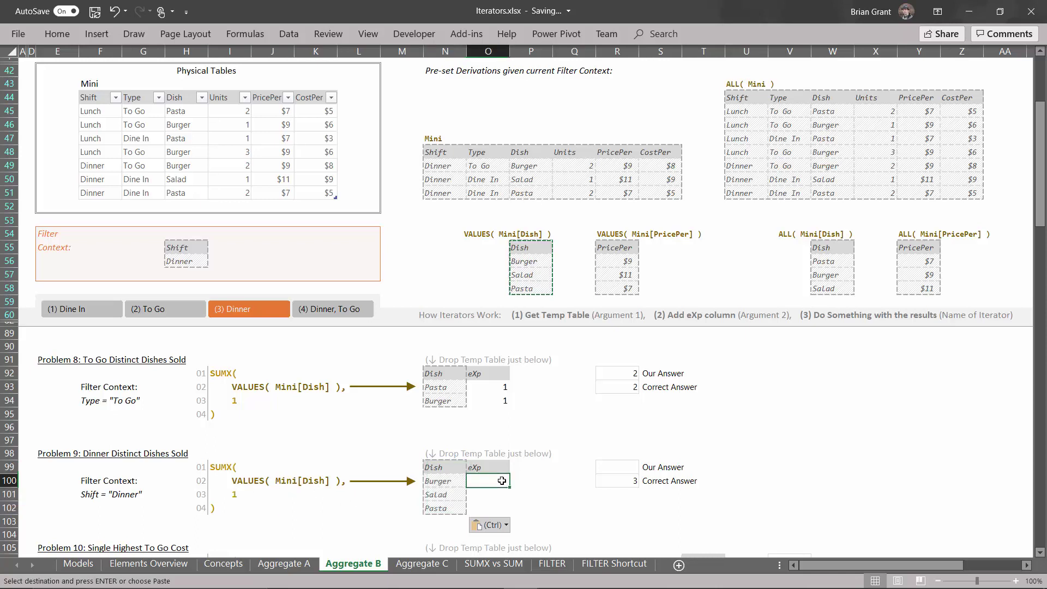
text(=1)
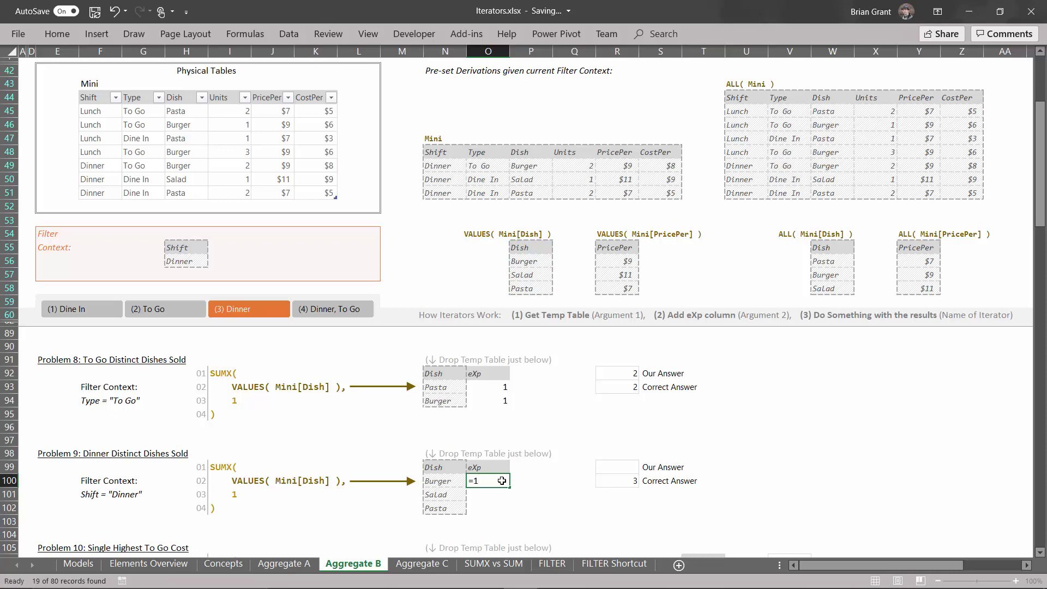
key(ctrl+Return)
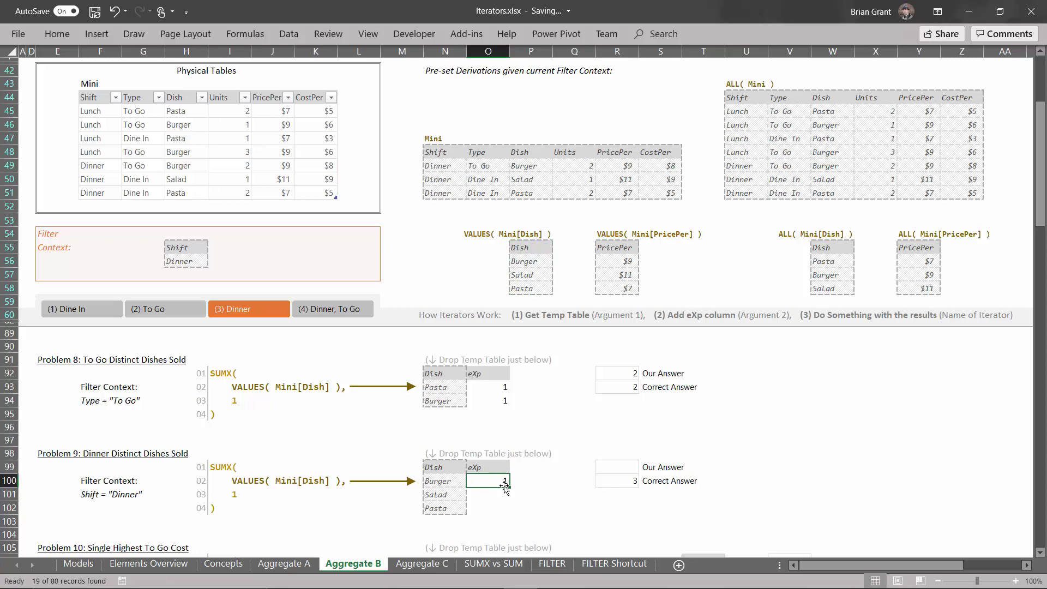
drag(510, 485, 514, 511)
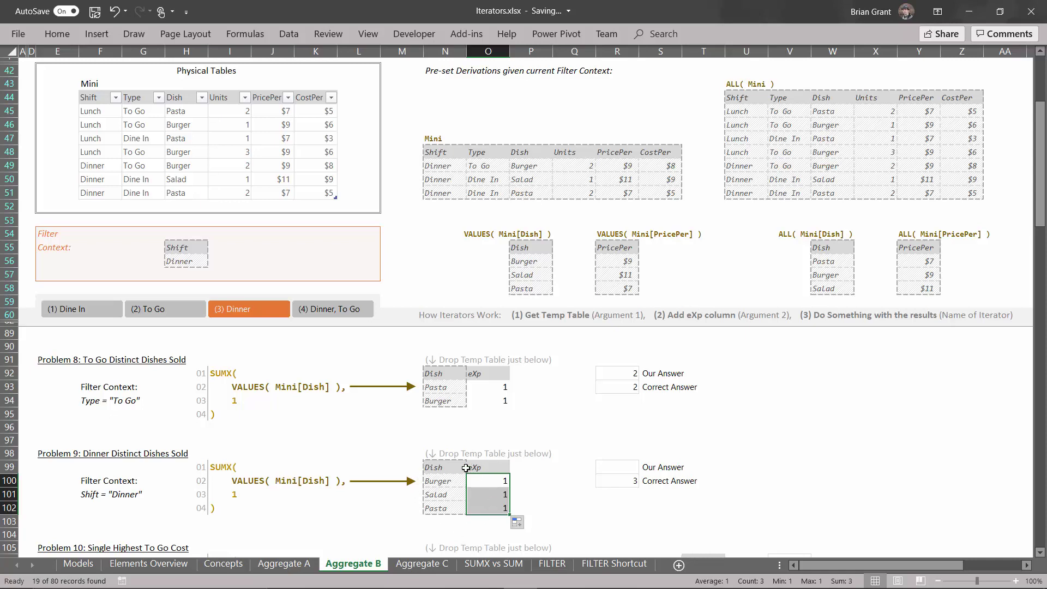
Step: Enter =SUM(O100:O102) as Our Answer for Problem 9 in R99
click(616, 466)
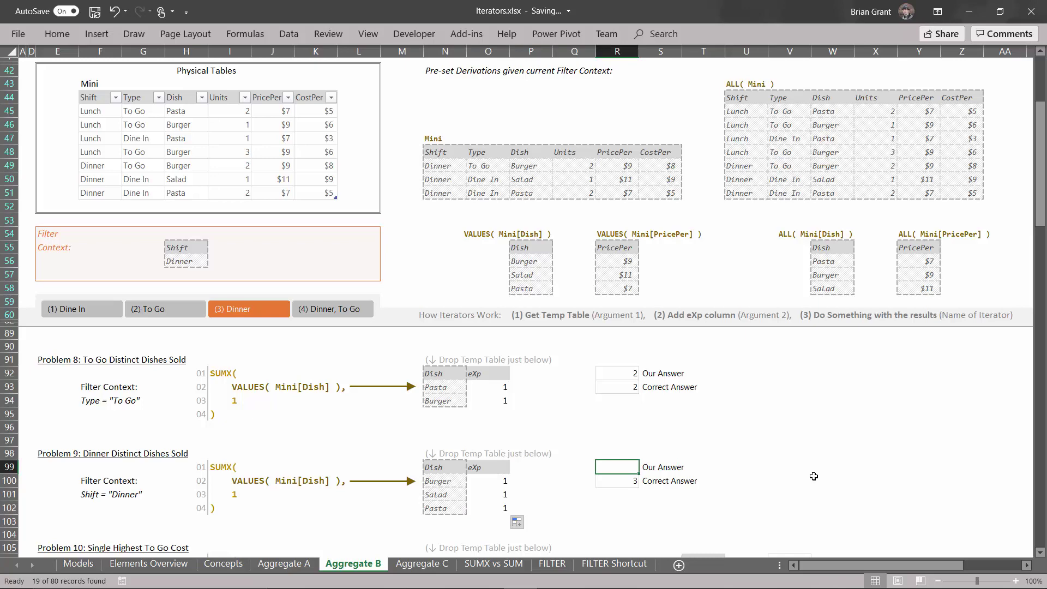
text(=sum)
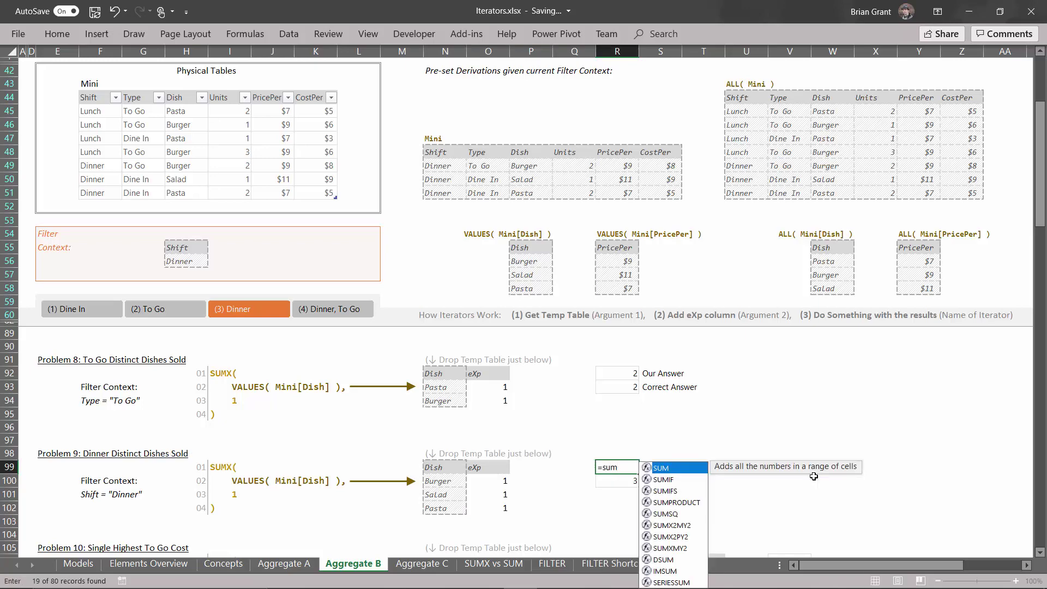
text(()
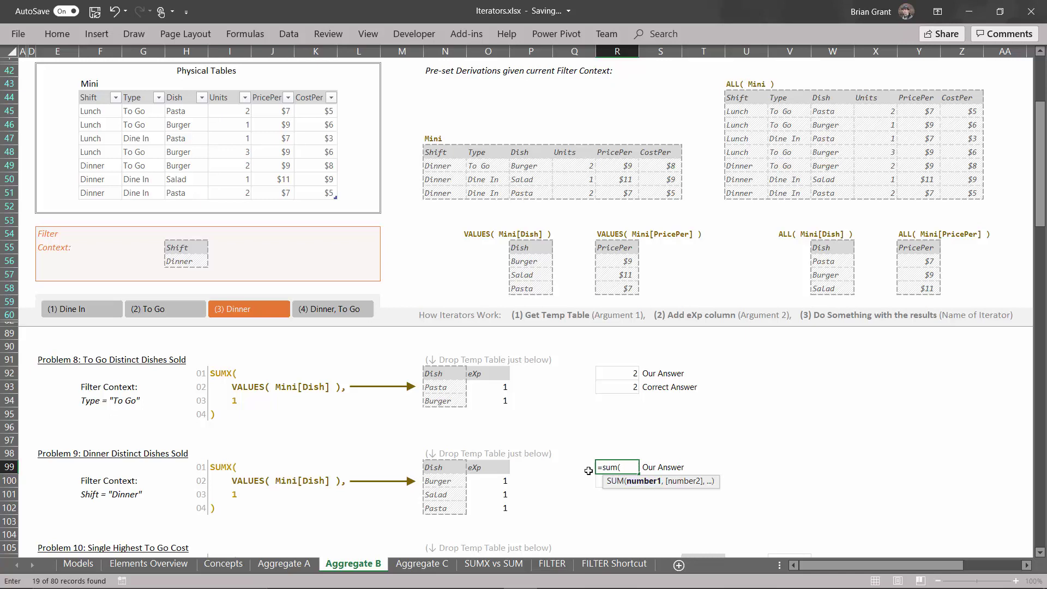
drag(491, 480, 491, 503)
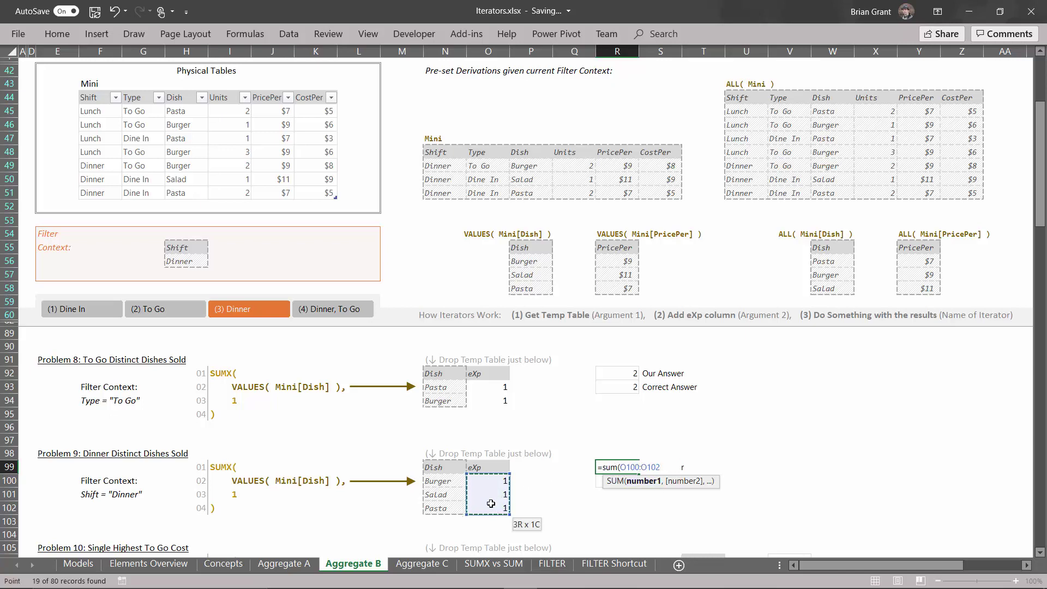
text())
key(Return)
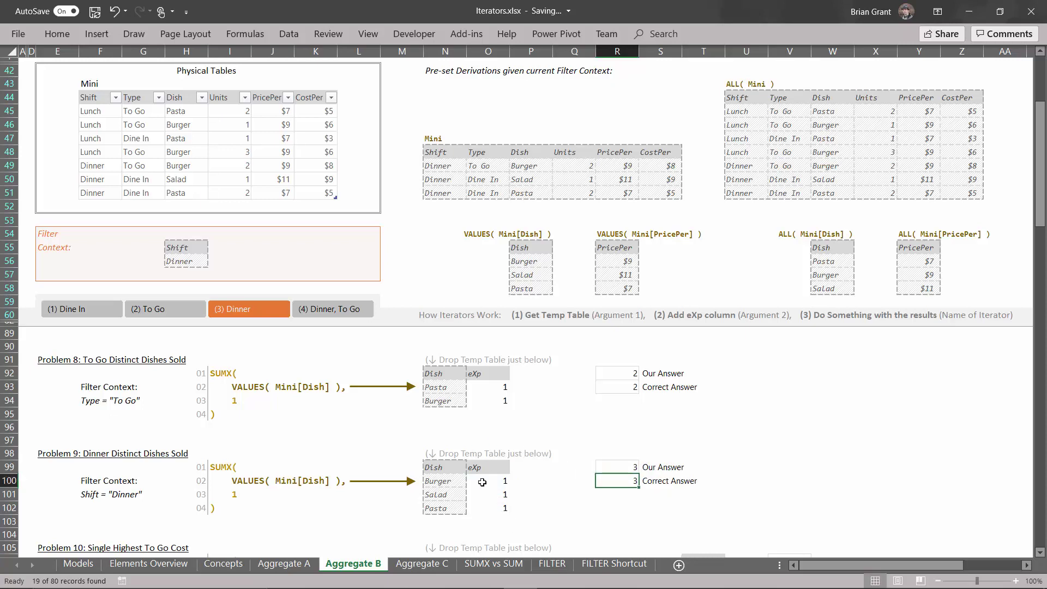
Step: Switch the filter context to (2) To Go and copy the filtered Mini table, headers included, into Problem 10's temp table area at N106
scroll(511, 422, down, 4)
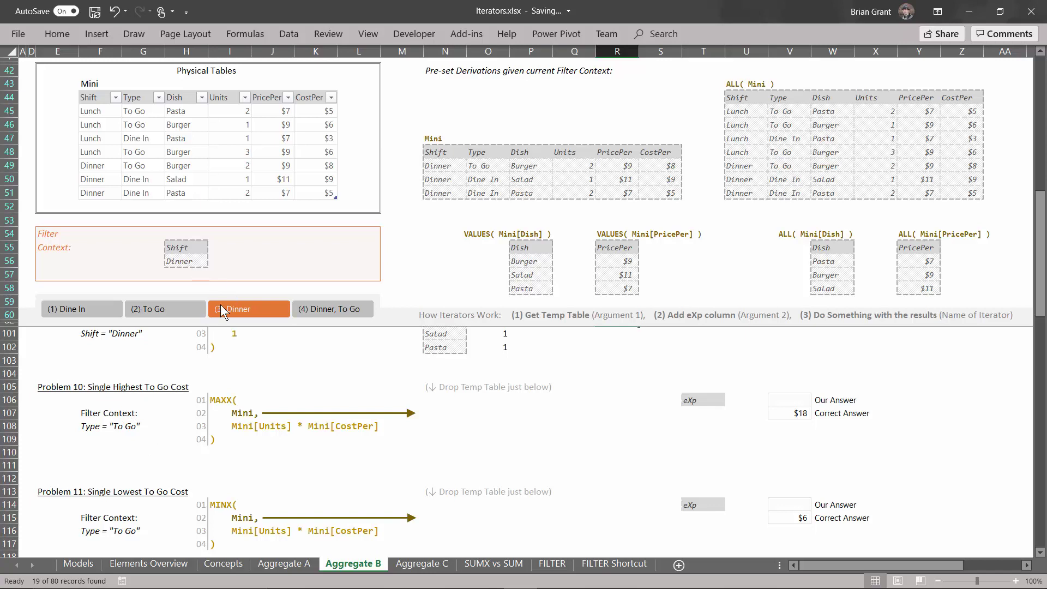
click(160, 312)
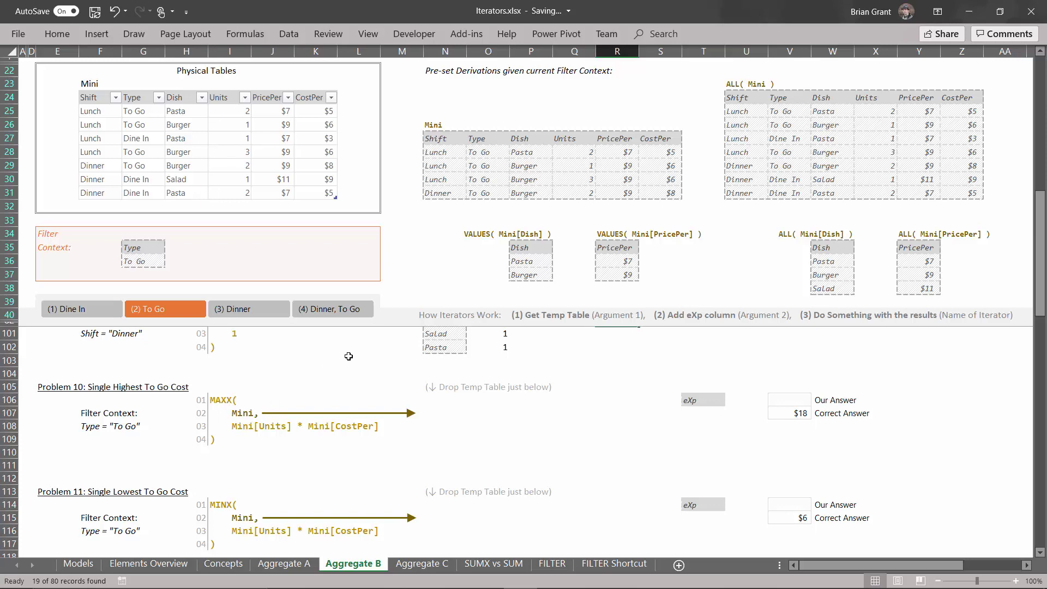
drag(438, 139, 678, 190)
key(ctrl+c)
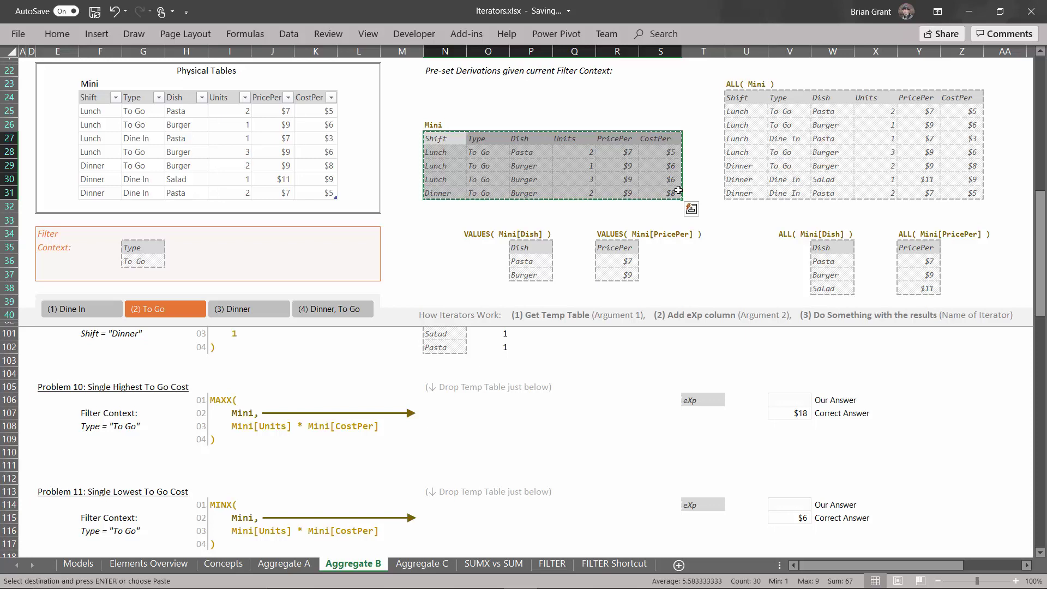
click(435, 397)
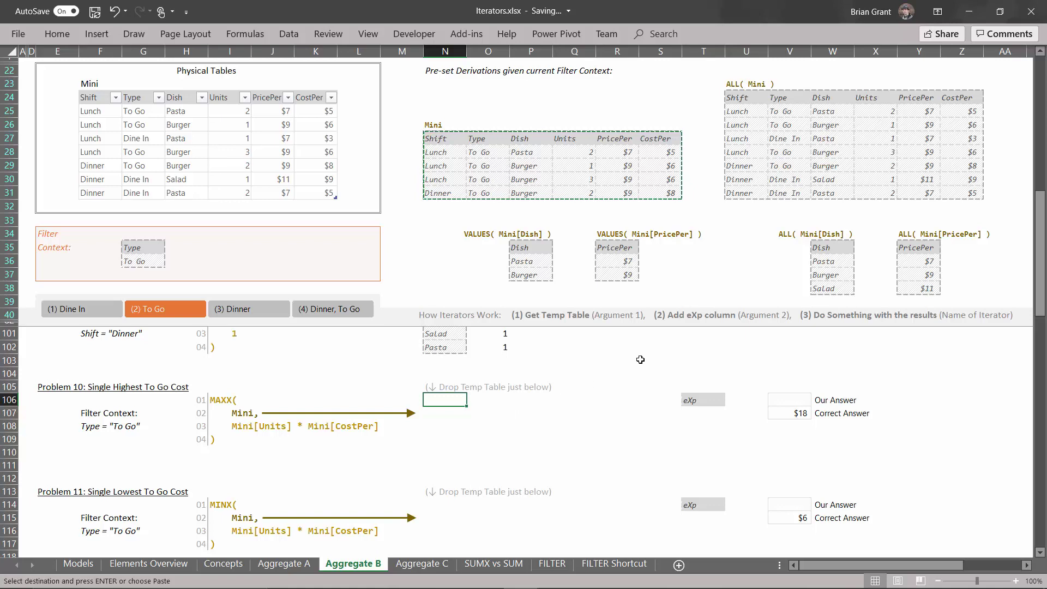
key(ctrl+v)
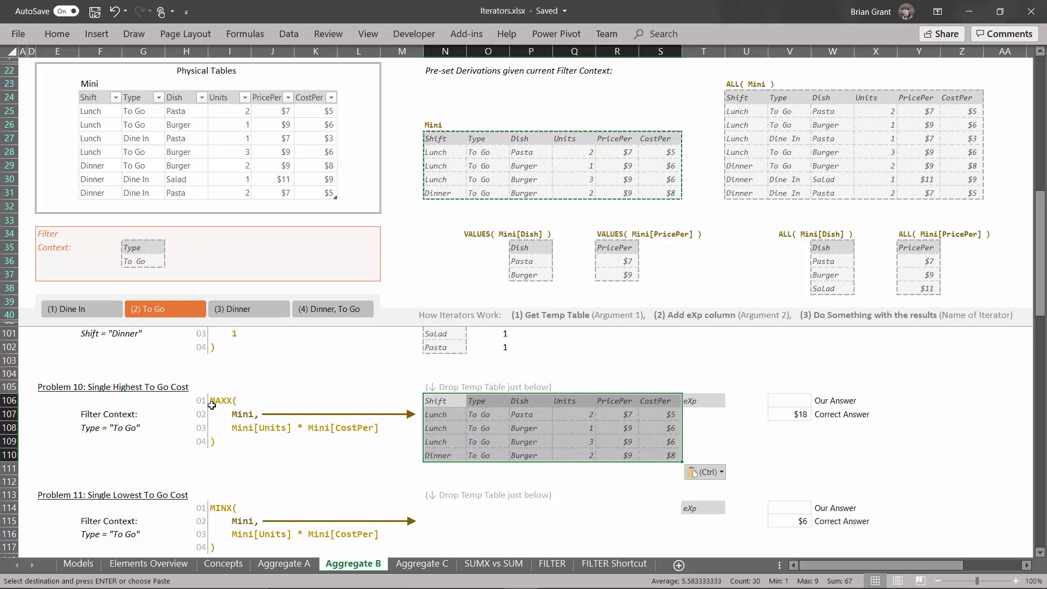
Step: Enter =Q107*S107 in Problem 10's eXp column at T107 and fill it down through T110
click(718, 413)
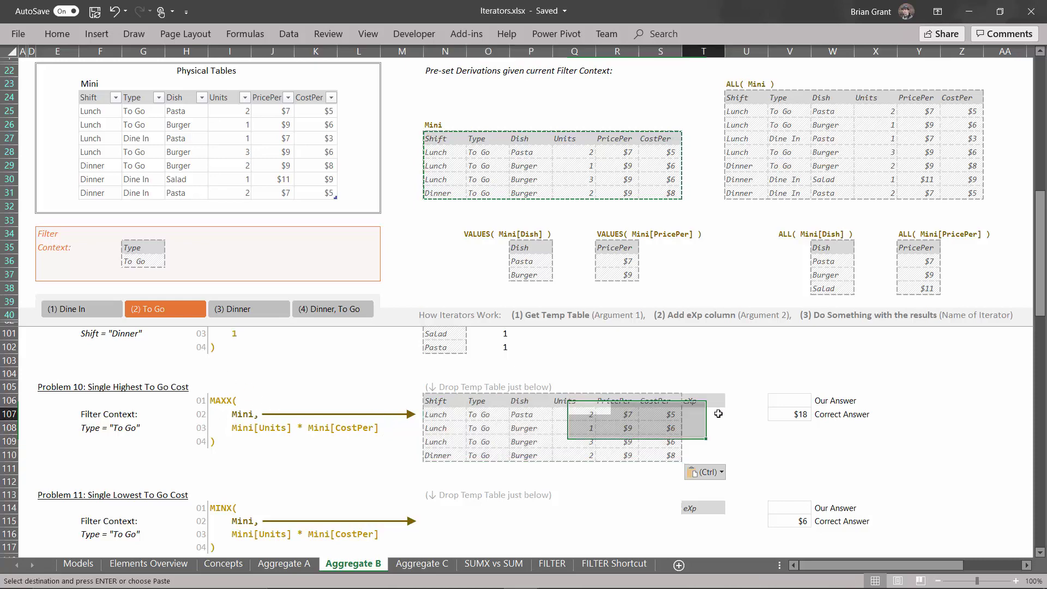
text(=)
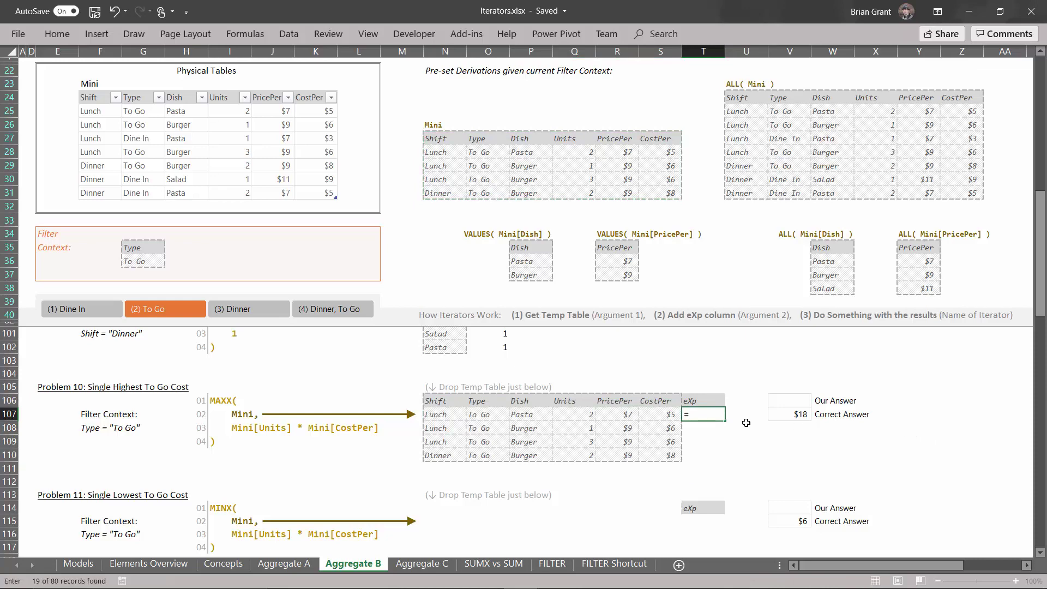
click(579, 412)
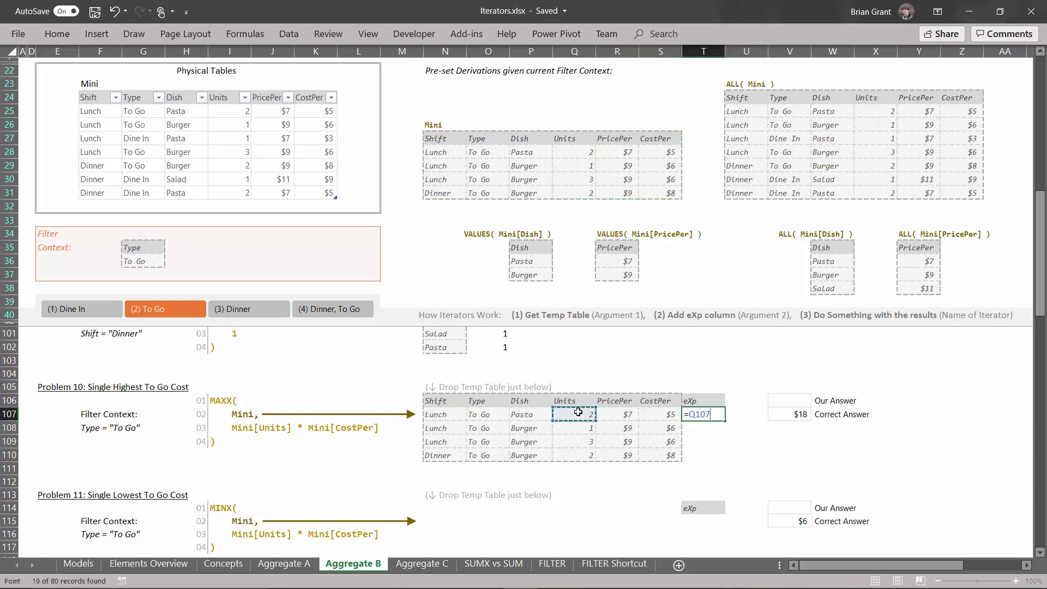
text(*)
click(658, 415)
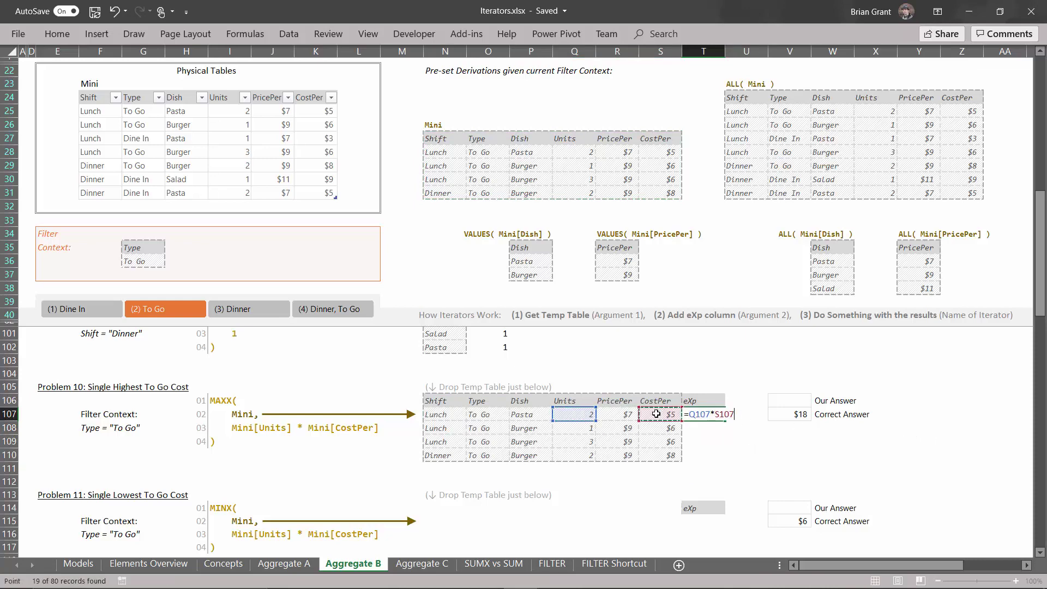
key(Return)
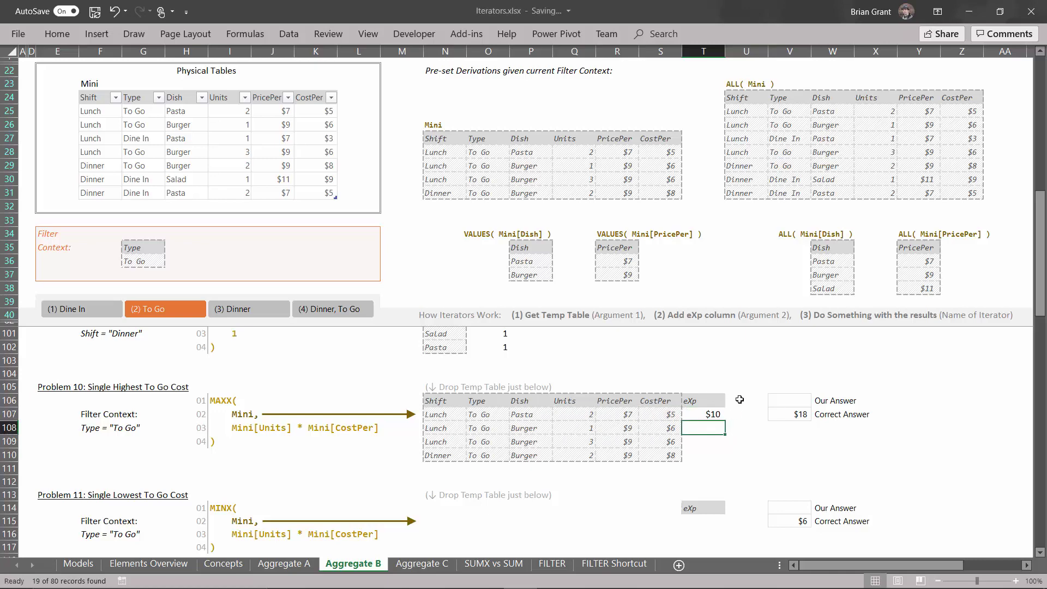
click(700, 414)
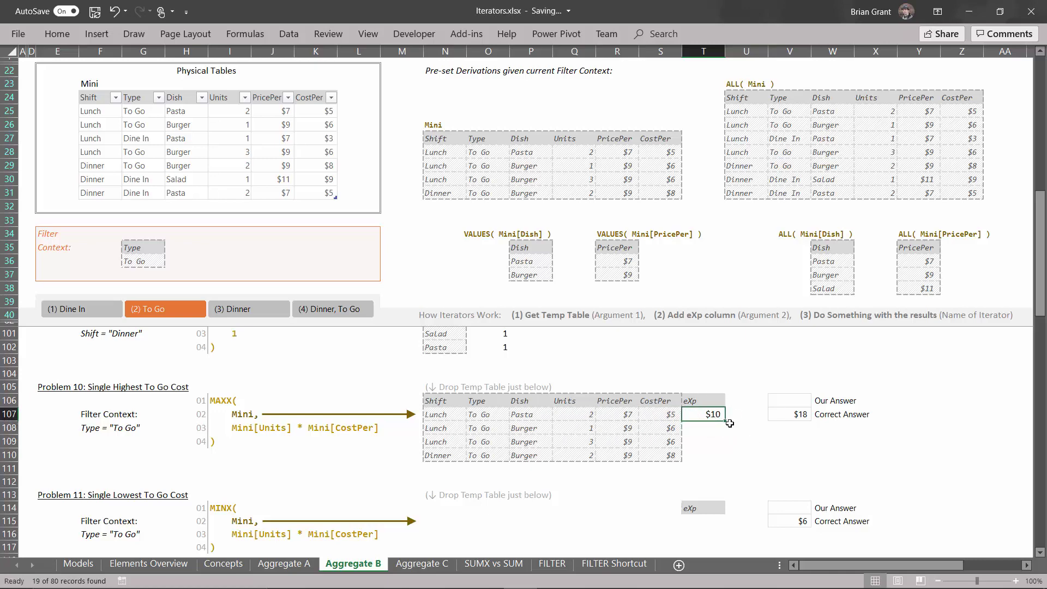
drag(726, 421, 733, 463)
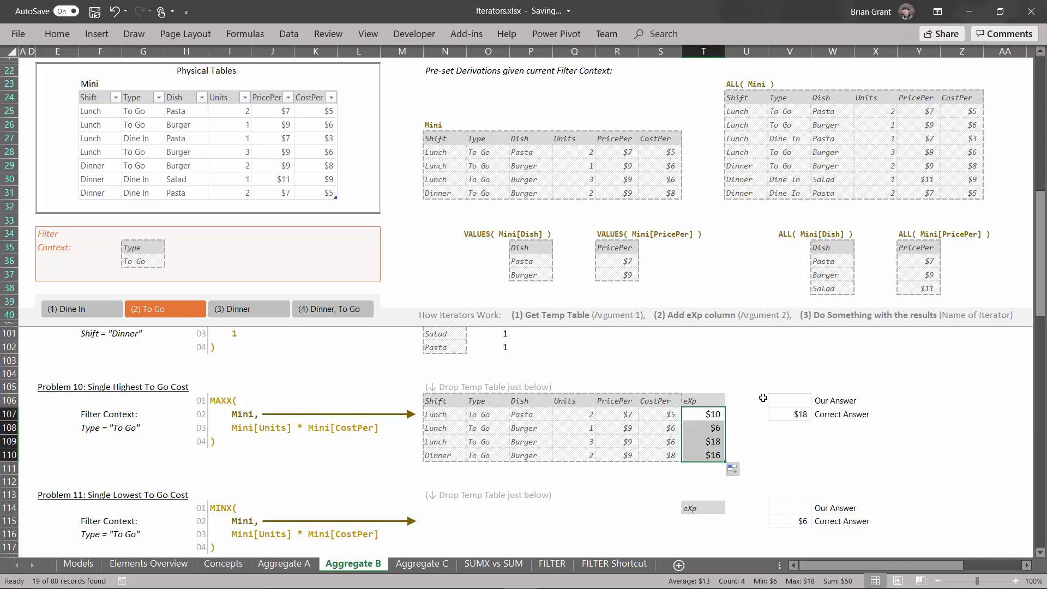
Step: Enter =MAX(T107:T110) as Our Answer for Problem 10 in V106
click(796, 404)
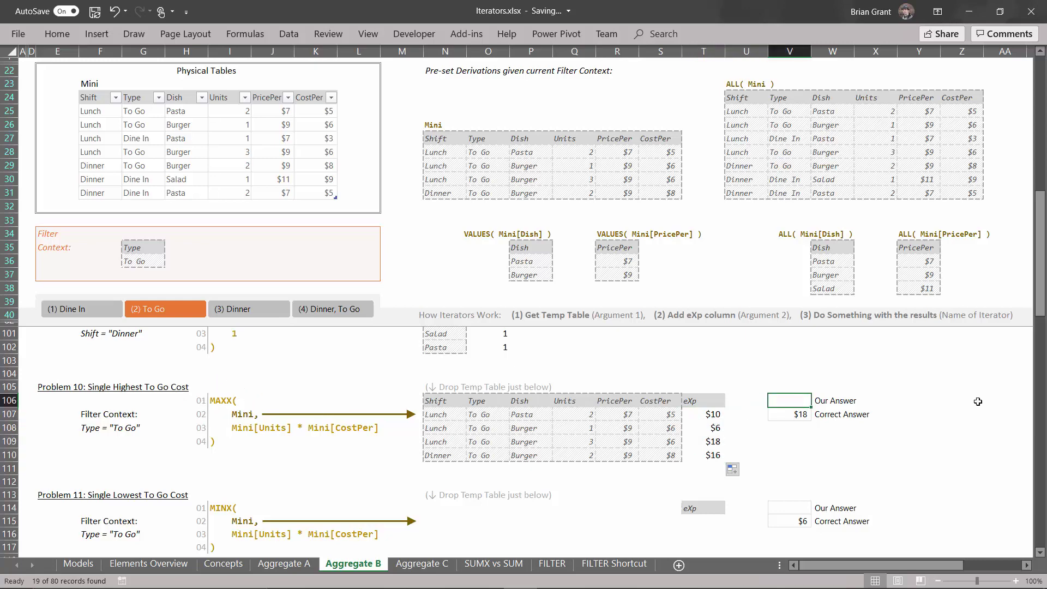
text(=MAX)
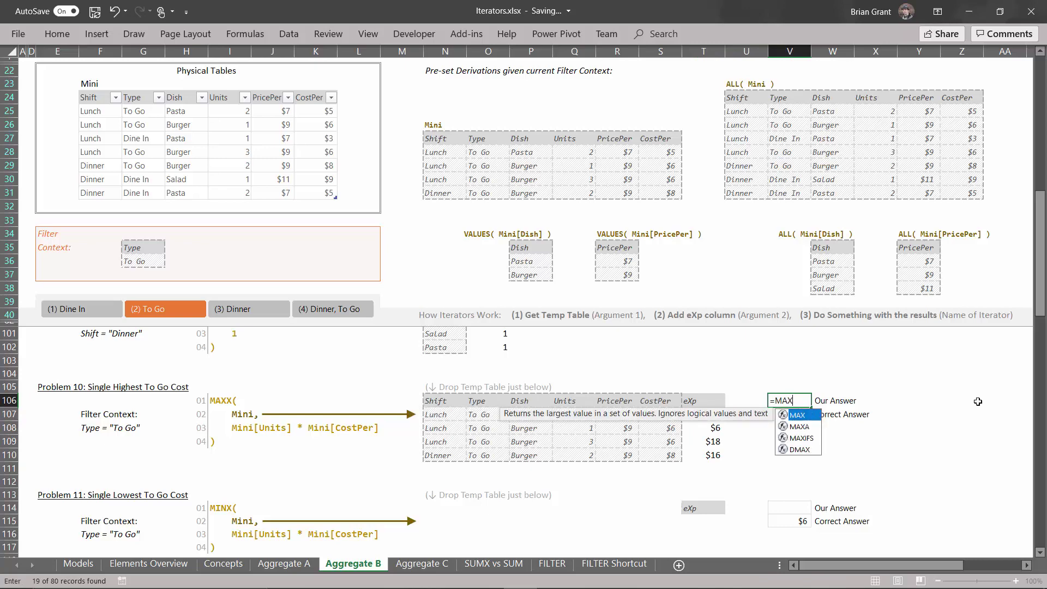
double_click(801, 416)
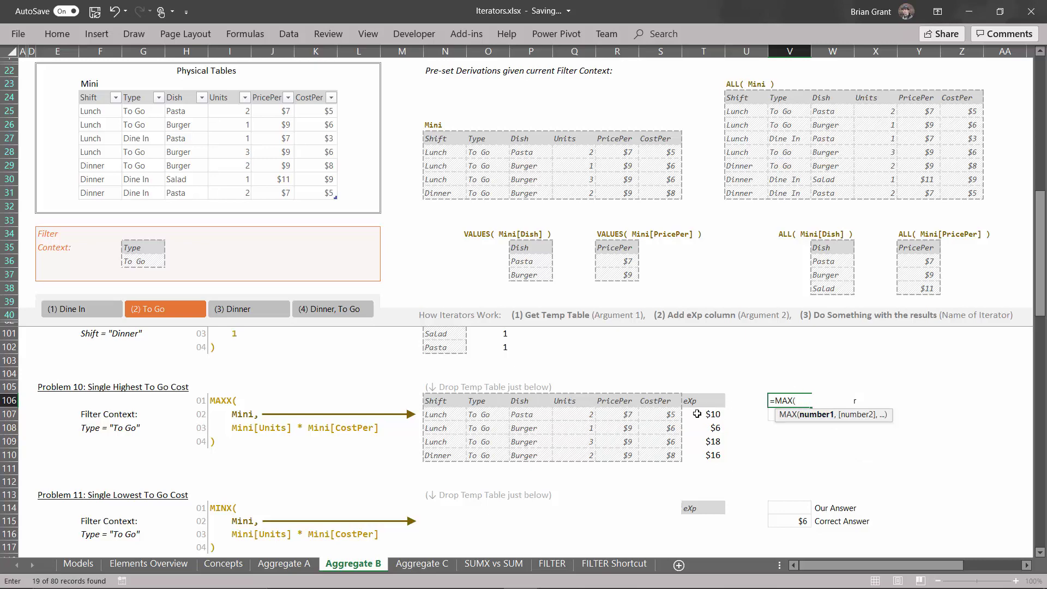
drag(696, 414, 697, 451)
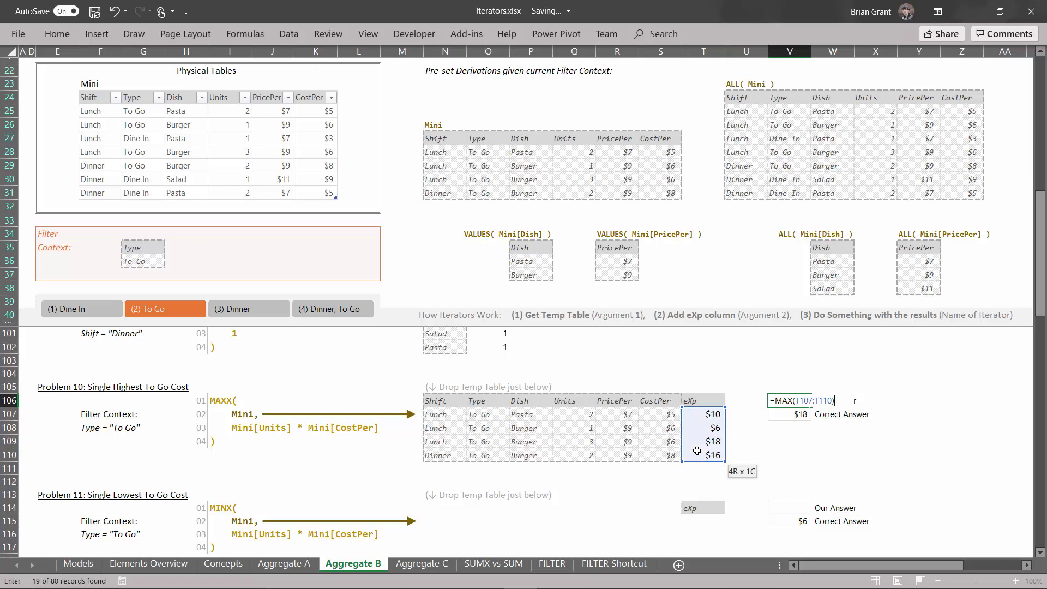
key(Return)
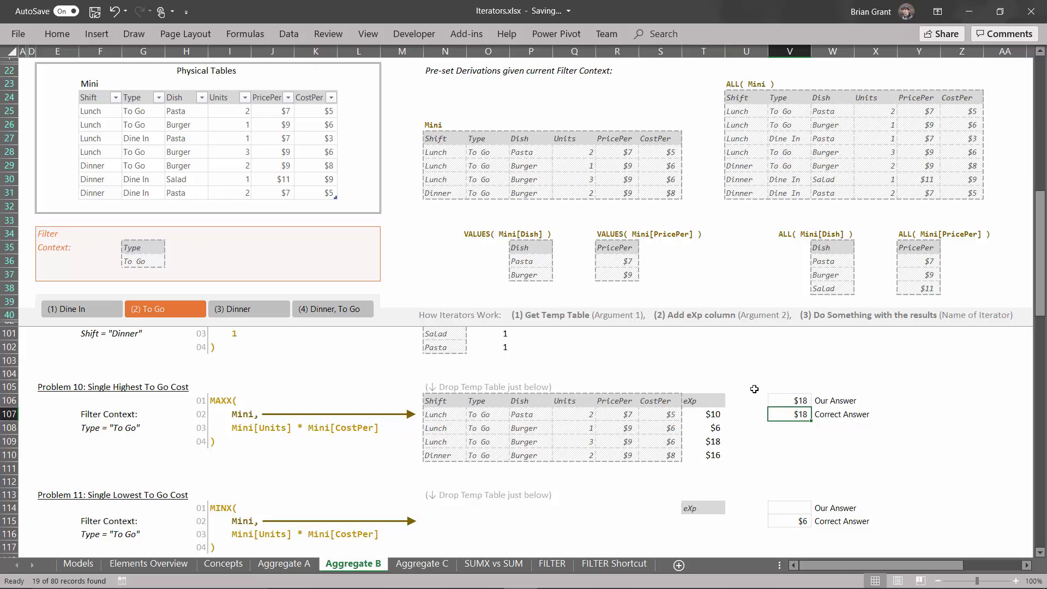
Step: With the (2) To Go filter context active, copy the Mini table, headers included, into Problem 11's temp table area at N114
scroll(366, 410, down, 1)
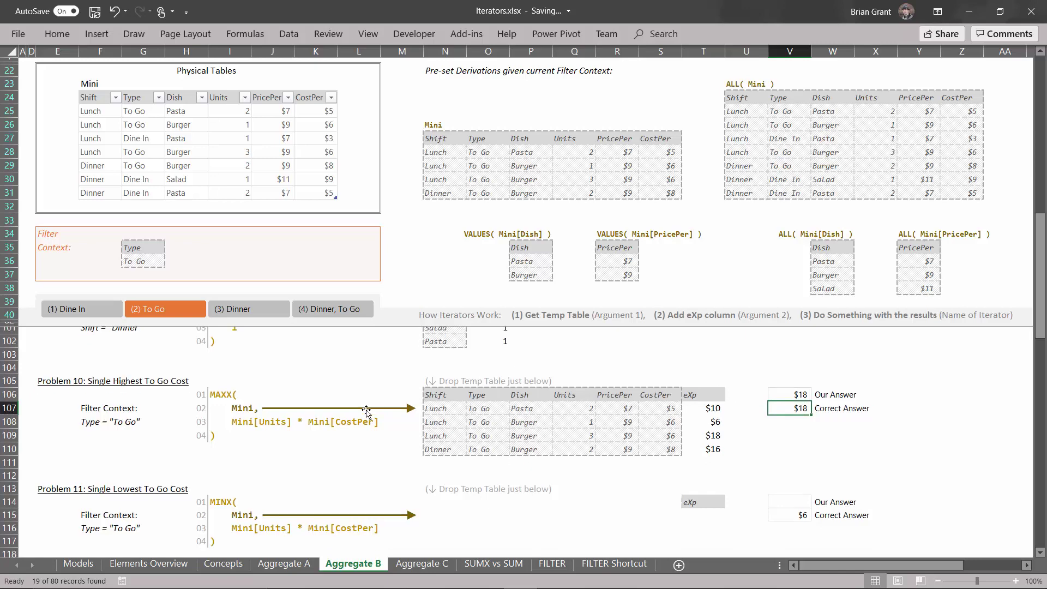
scroll(367, 410, down, 3)
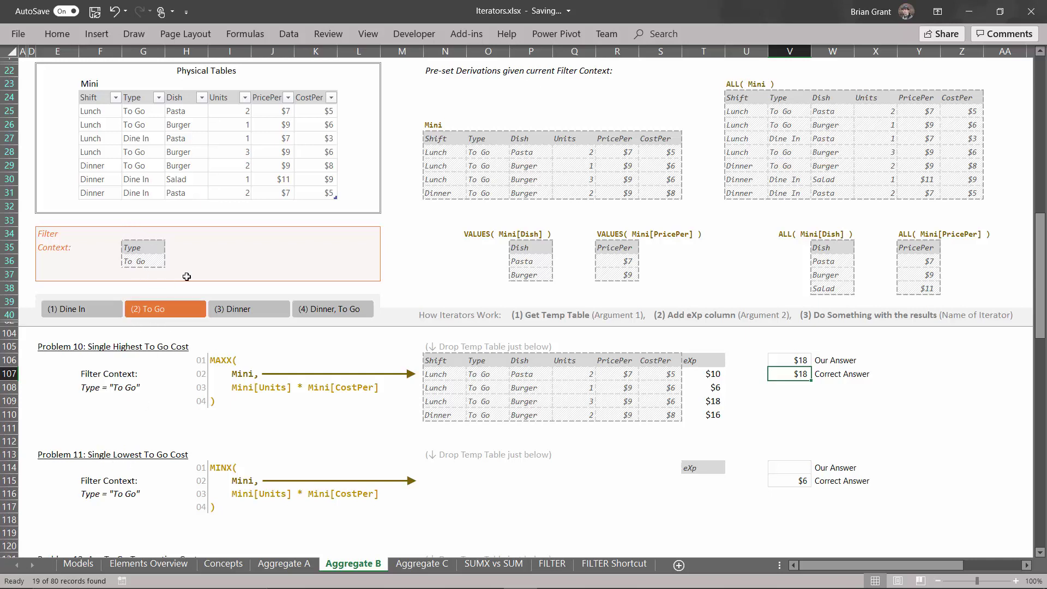
click(93, 309)
click(143, 308)
drag(442, 142, 661, 187)
key(ctrl+c)
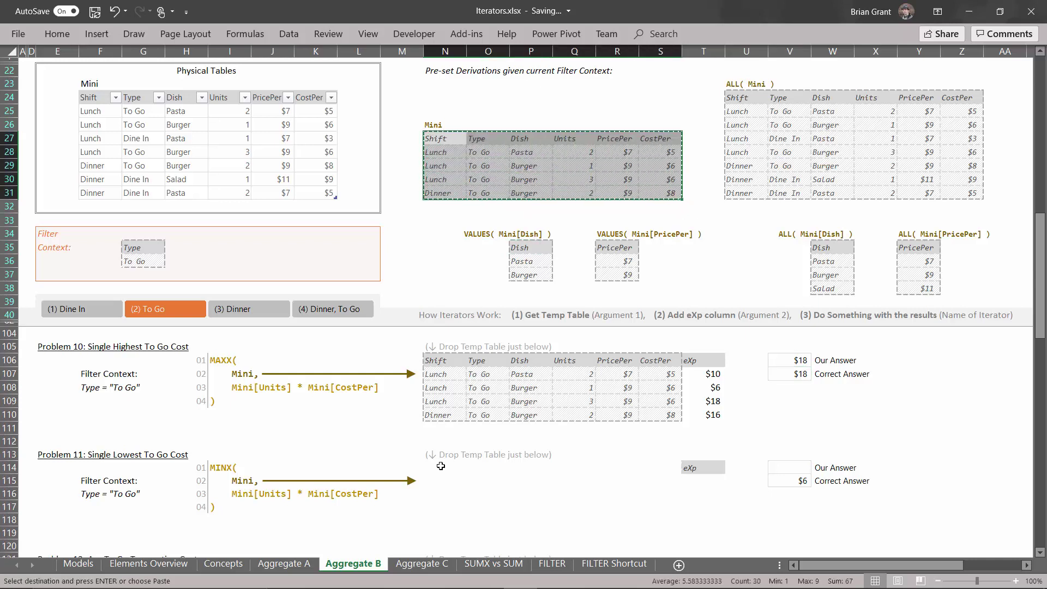
click(441, 466)
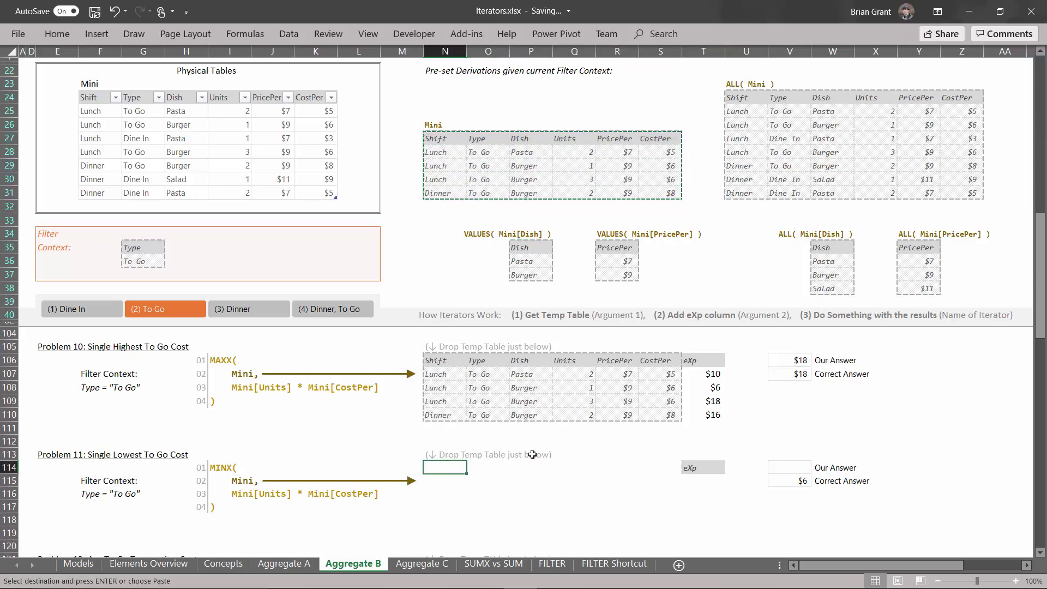
key(ctrl+v)
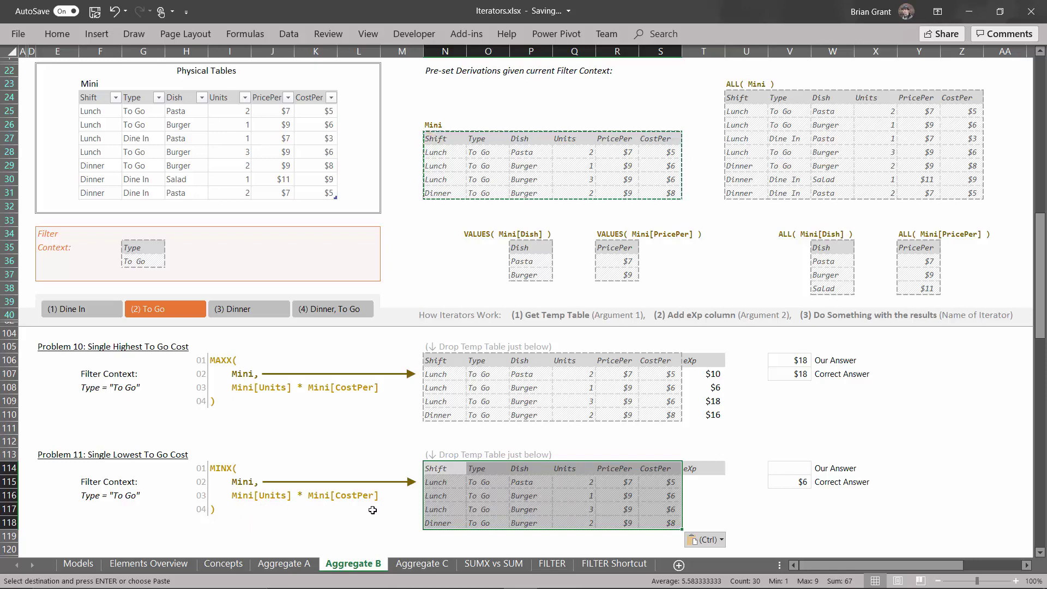
Step: Enter =Q115*S115 in Problem 11's eXp column at T115 and fill it down through T118
click(715, 482)
text(=)
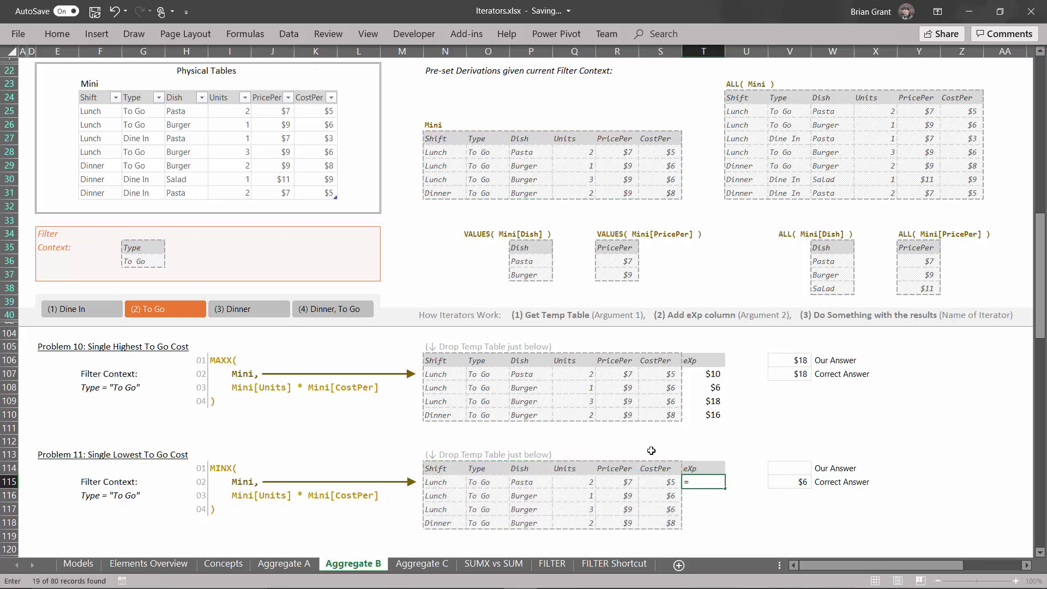
click(568, 485)
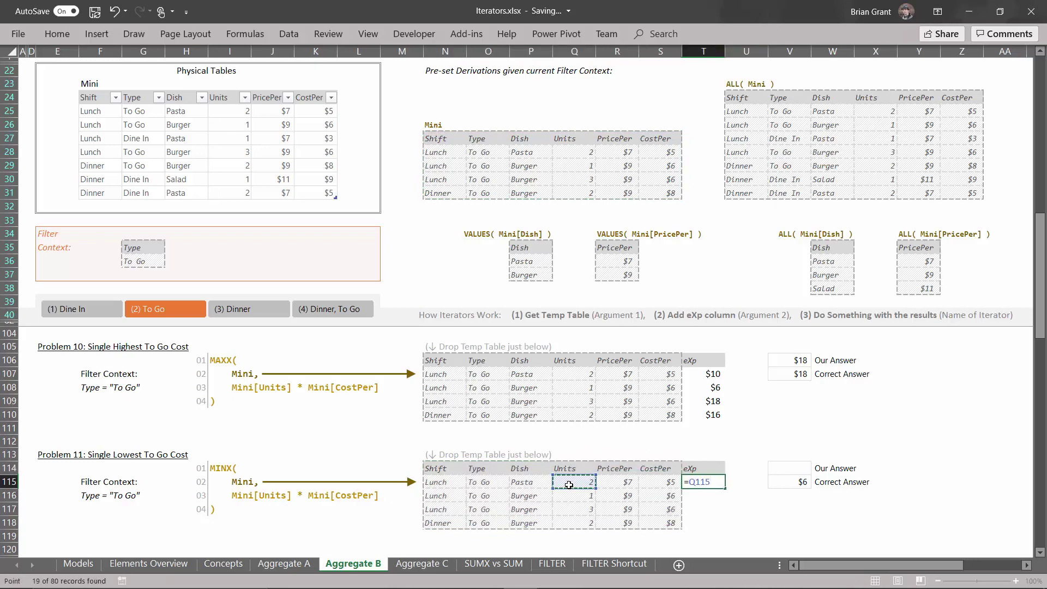
text(*)
click(675, 483)
key(ctrl+Return)
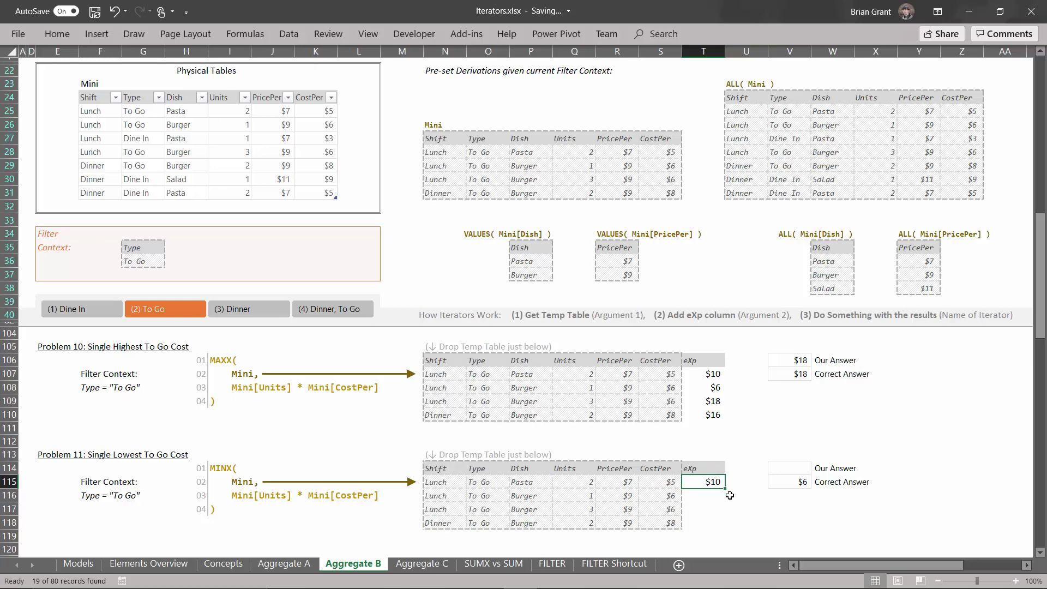
drag(726, 485, 726, 531)
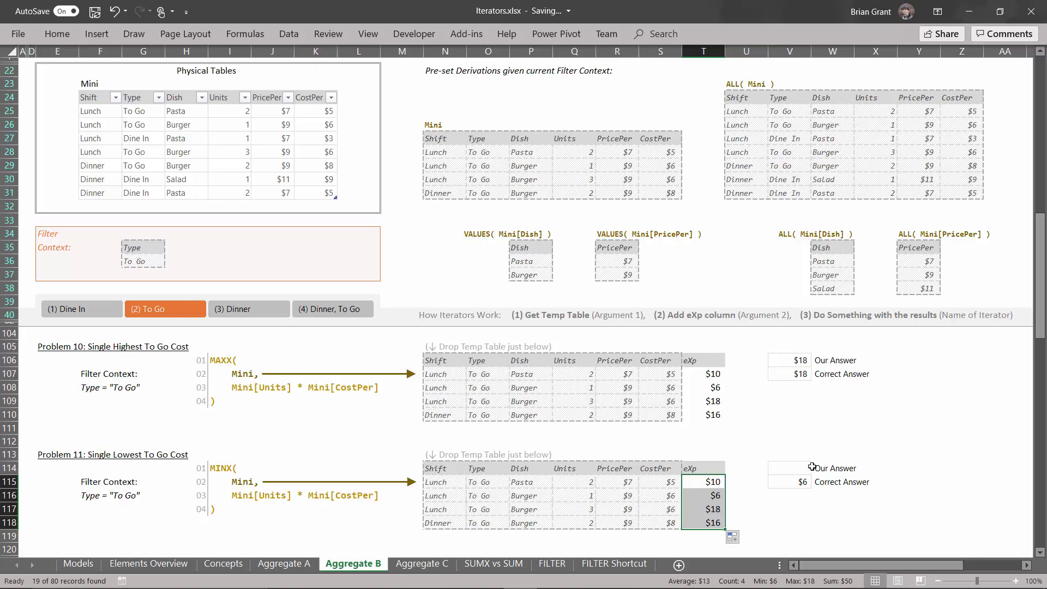
Step: Enter =MIN(T115:T118) as Our Answer for Problem 11 in V114
click(792, 467)
text(=)
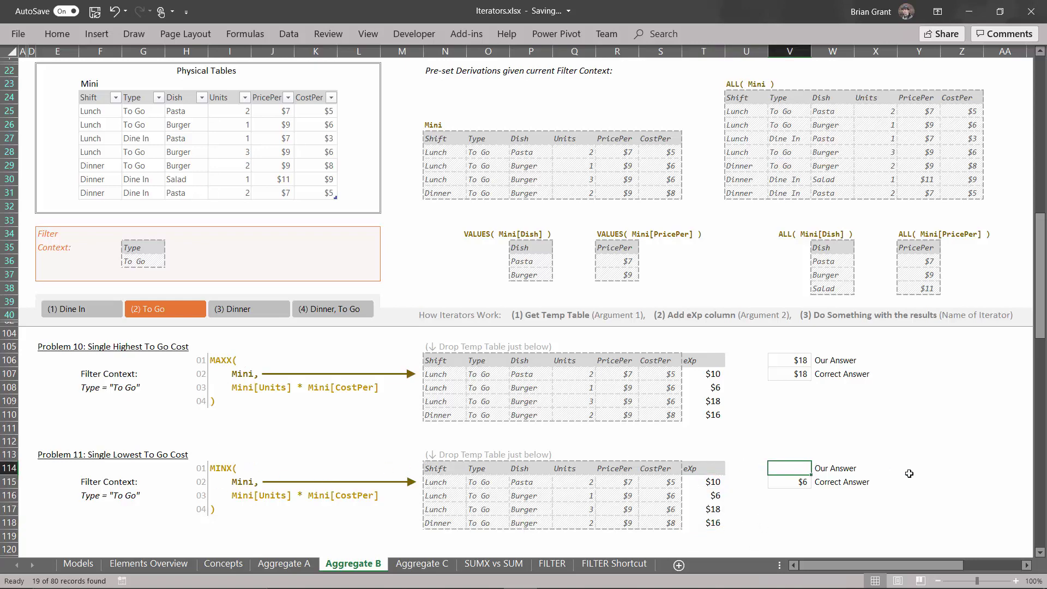
text(min)
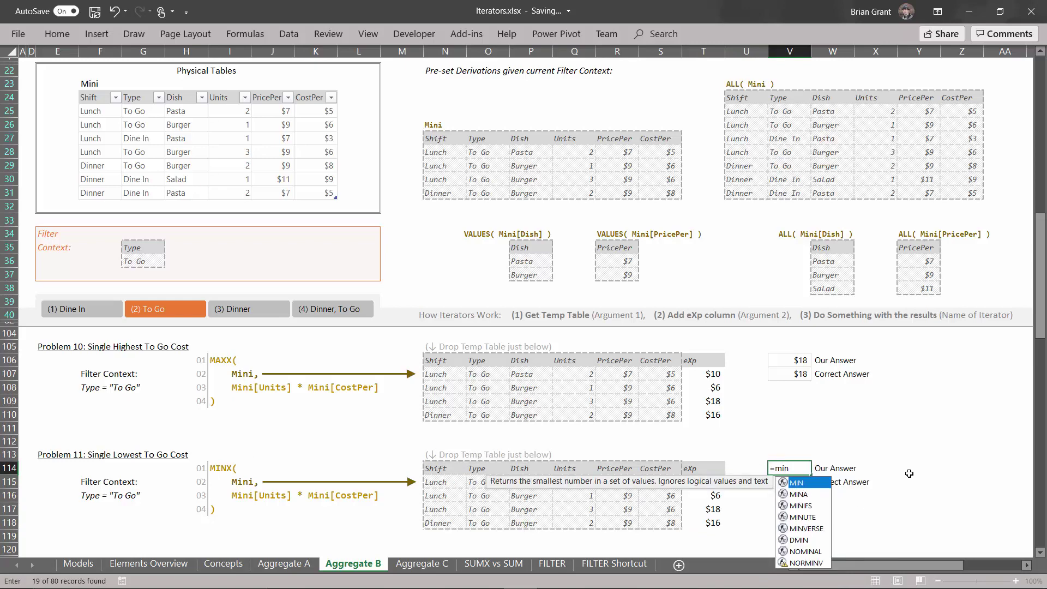
double_click(795, 483)
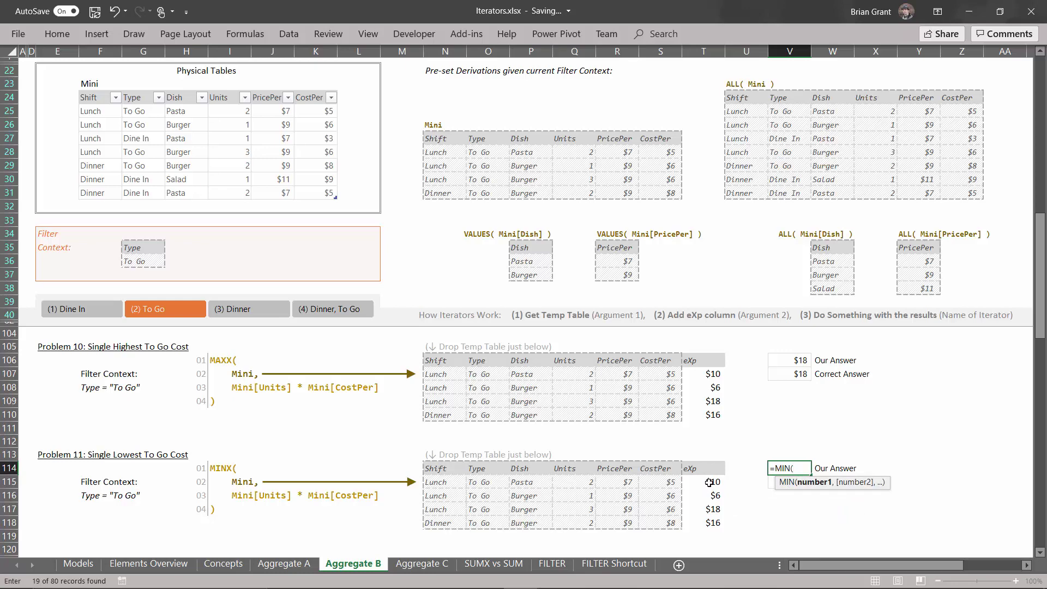
drag(709, 482, 709, 523)
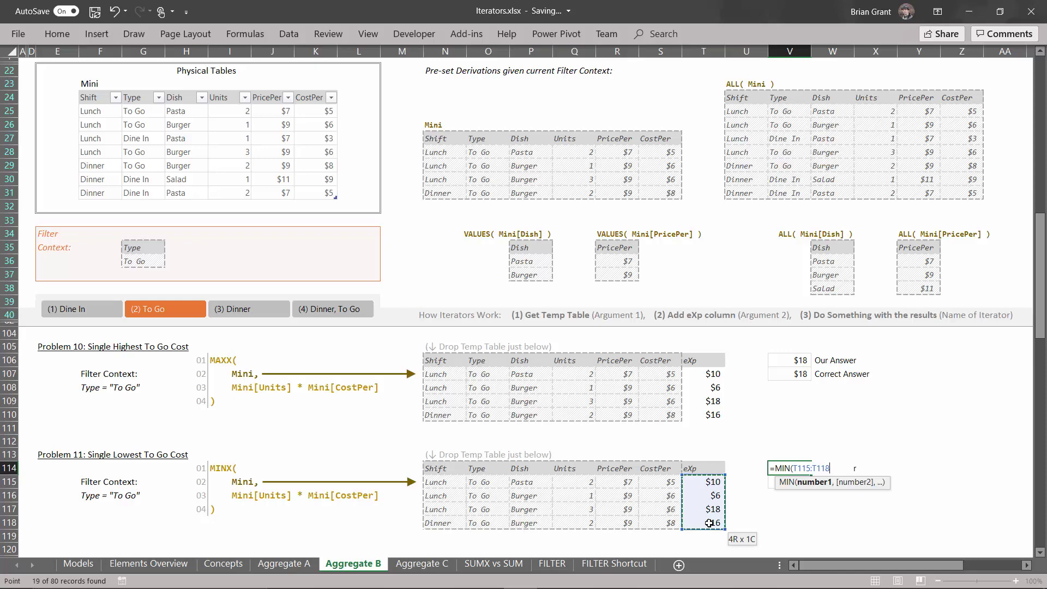
text())
key(Return)
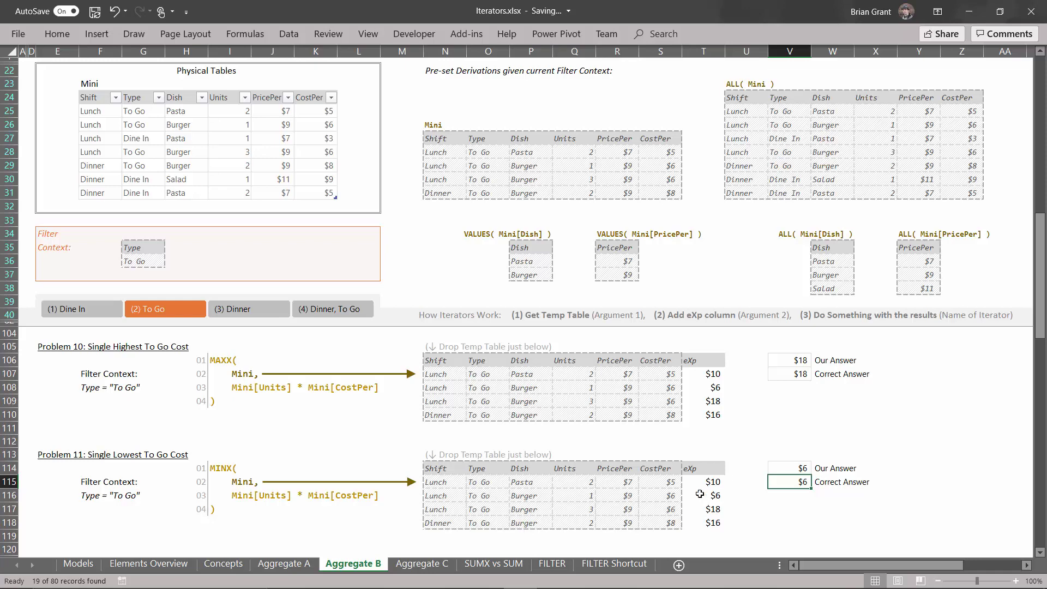
Step: Set the filter context to (2) To Go and copy the Mini table with its headers into Problem 12's temp table area at N122
scroll(675, 468, down, 4)
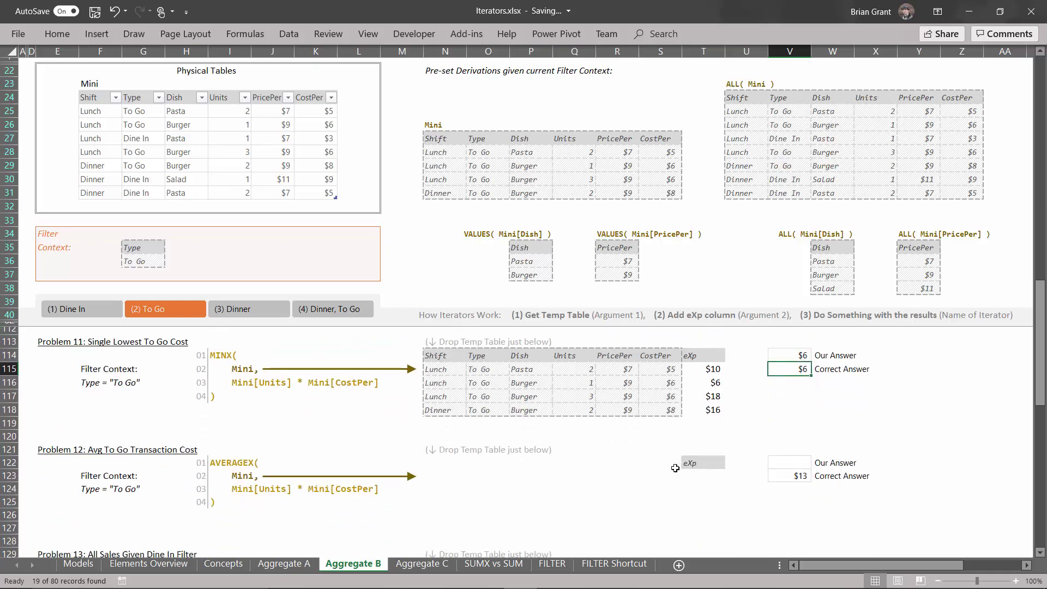
scroll(675, 468, up, 1)
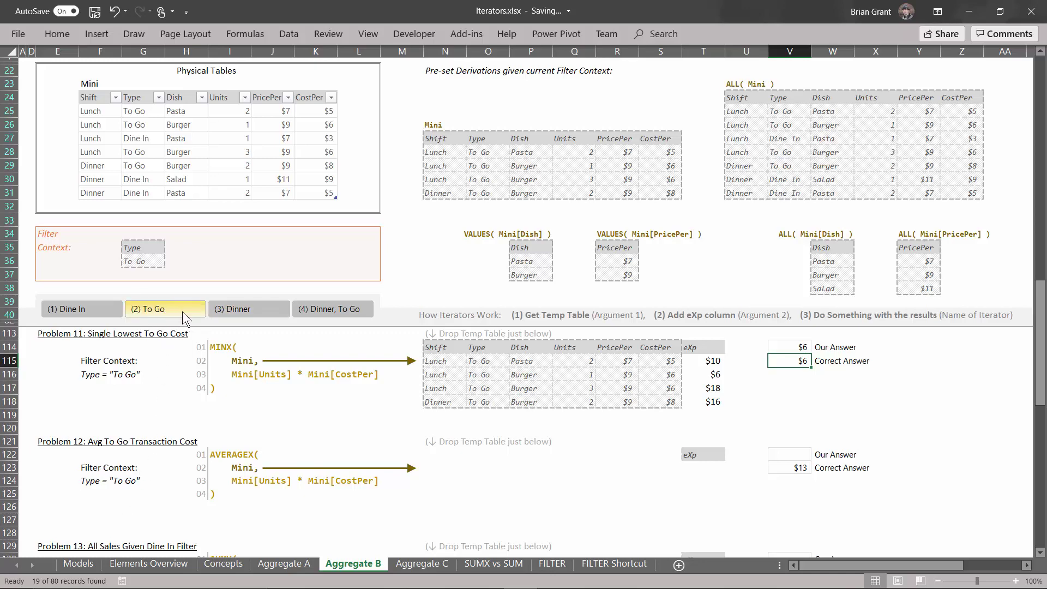
click(318, 306)
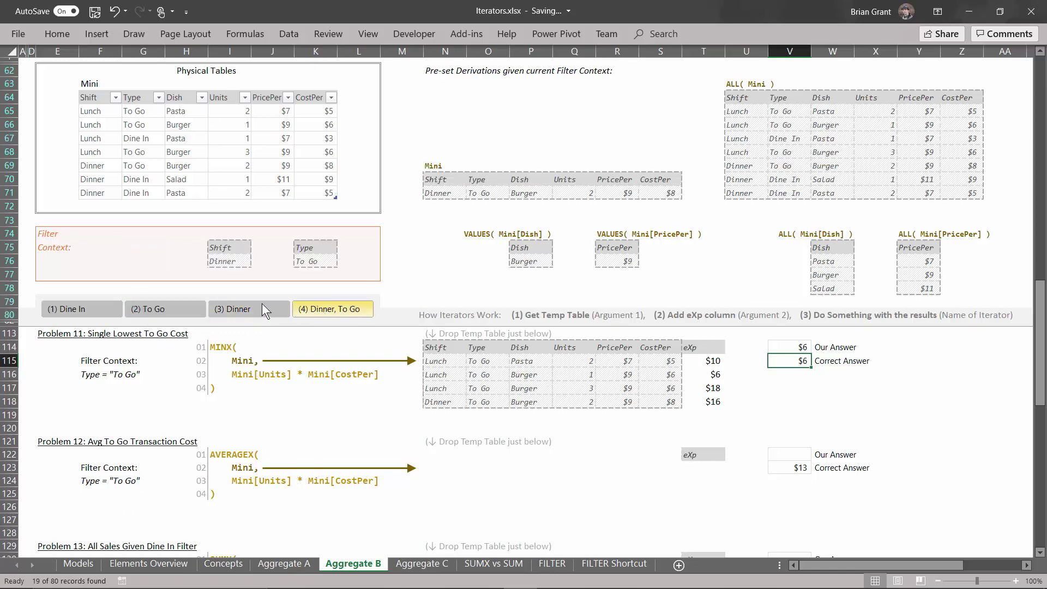
click(164, 309)
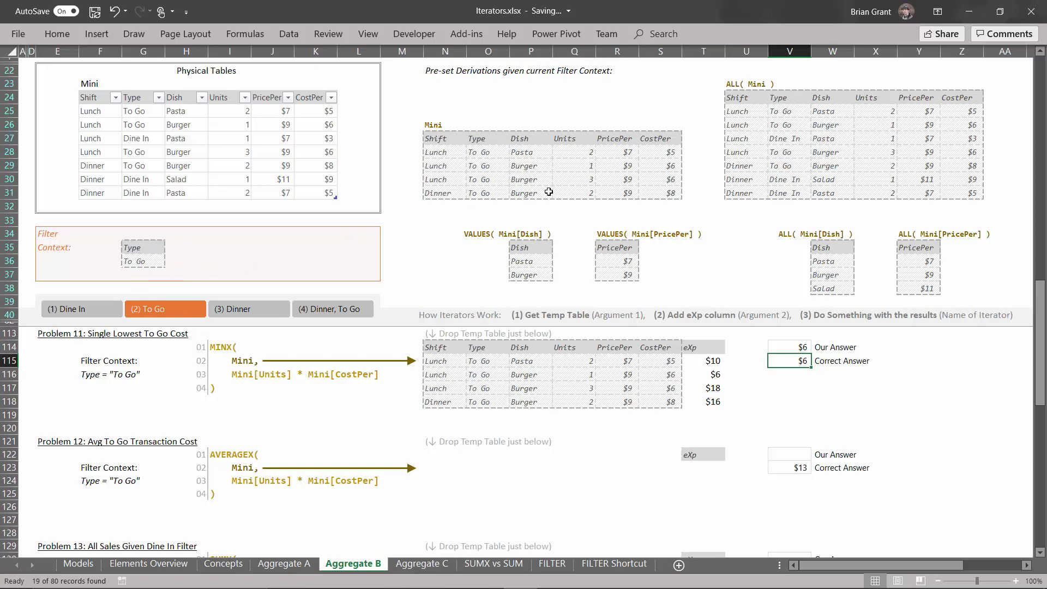
drag(445, 138, 676, 192)
key(ctrl+c)
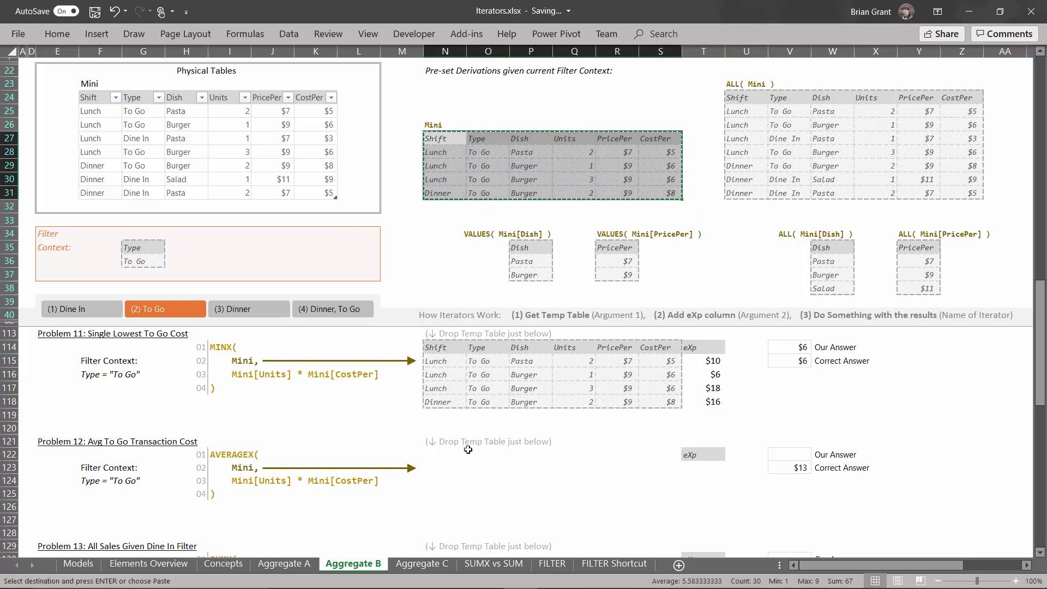
click(436, 454)
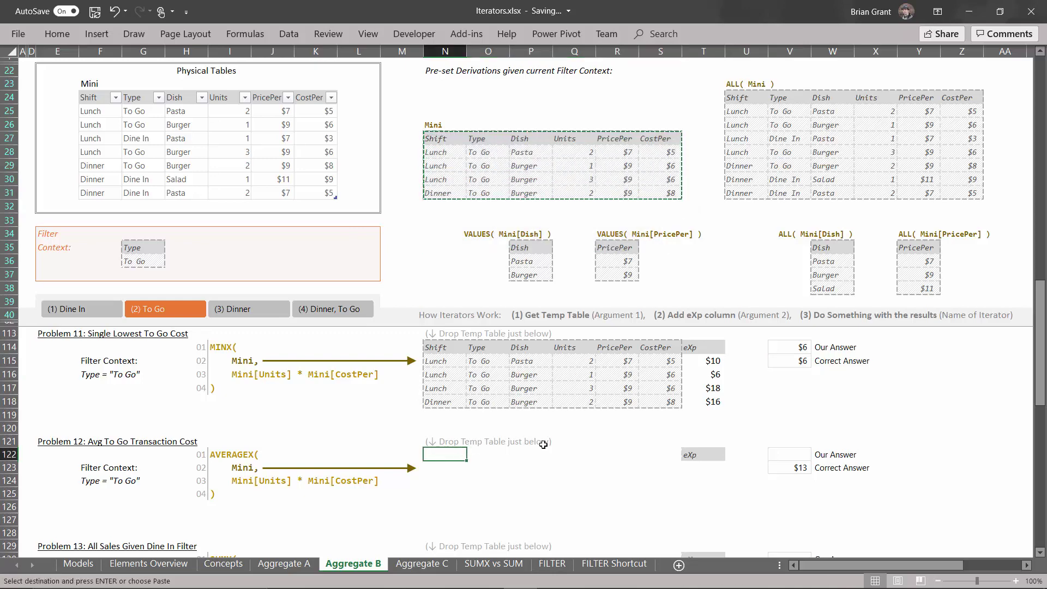
key(ctrl+v)
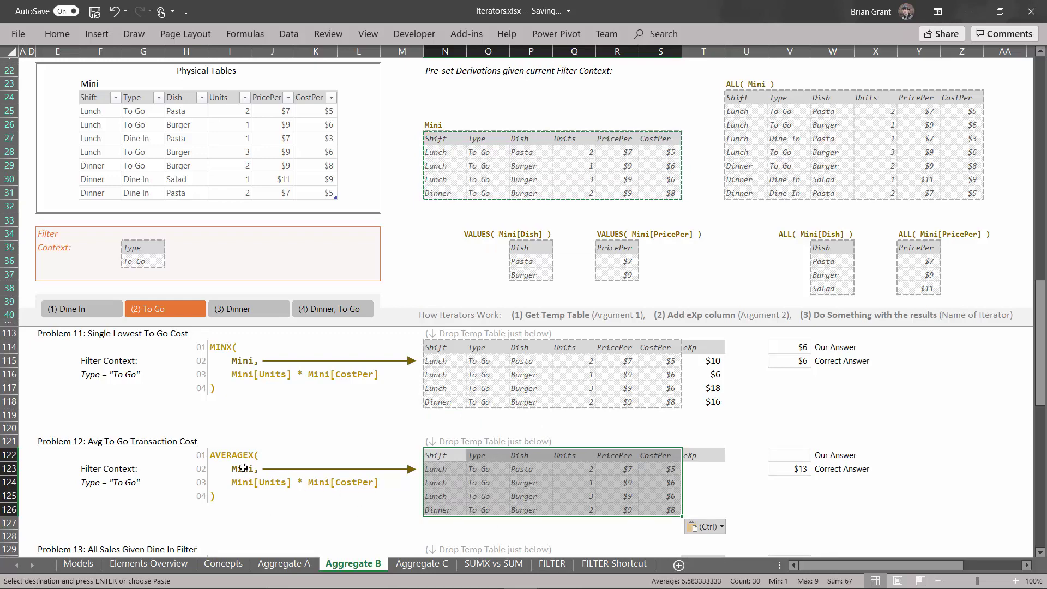
Step: Enter =Q123*S123 in Problem 12's eXp column at T123 and fill it down through T126
click(712, 465)
text(=)
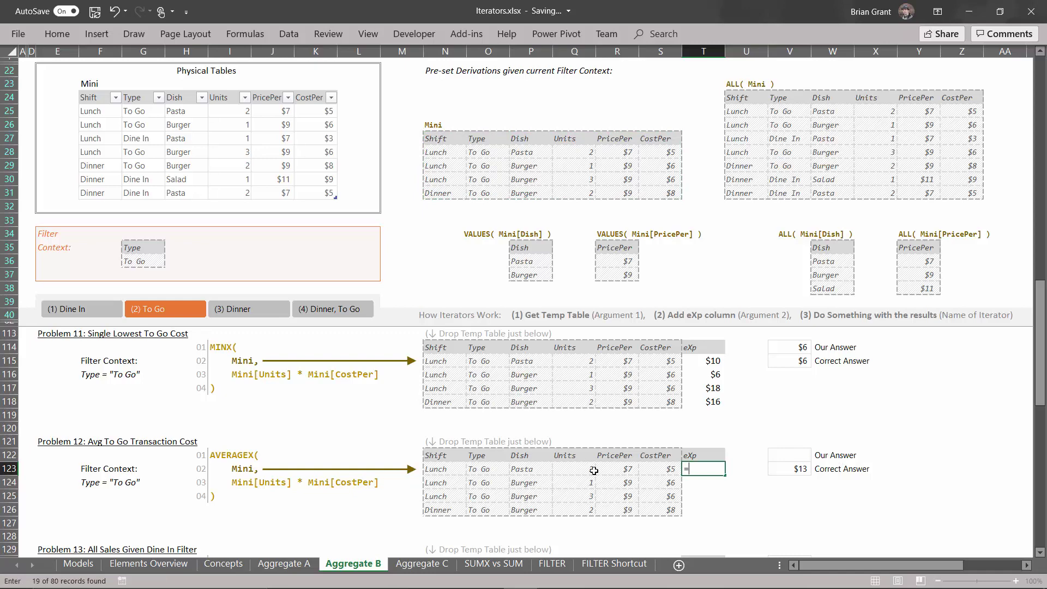
click(565, 467)
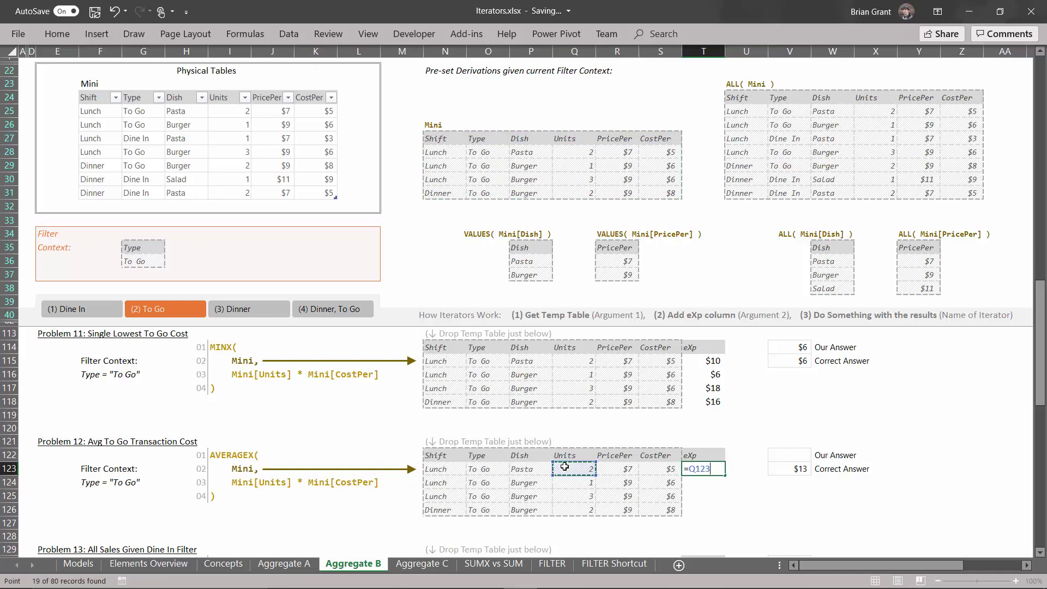
text(*)
click(663, 465)
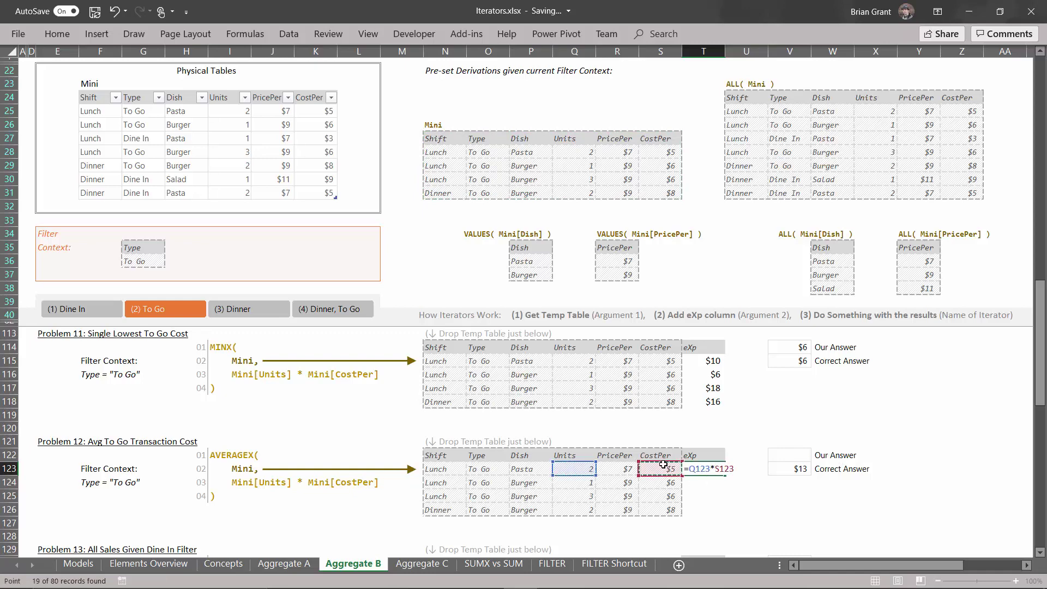
key(Return)
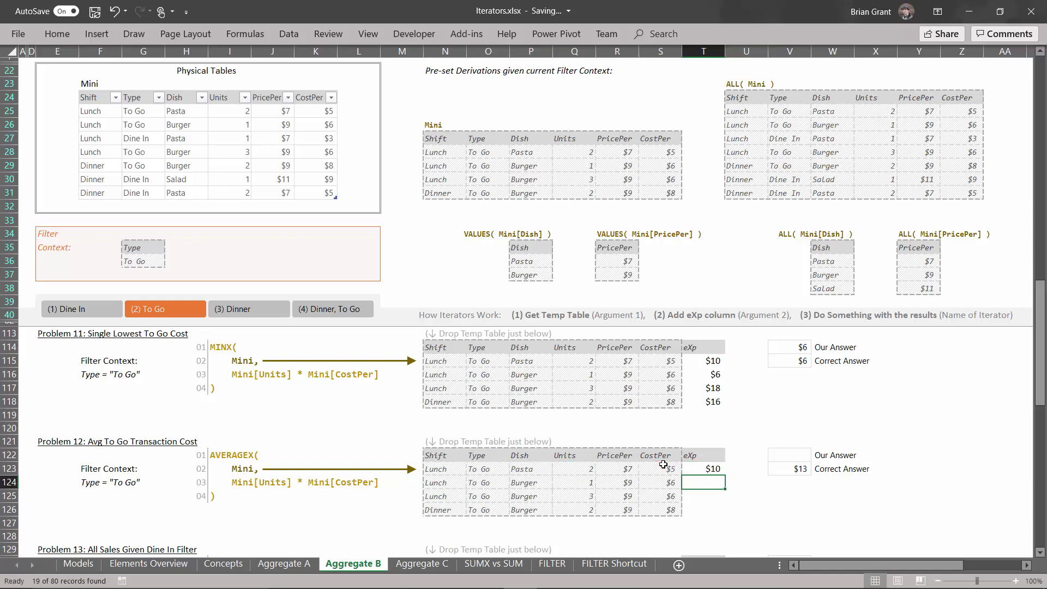
click(697, 472)
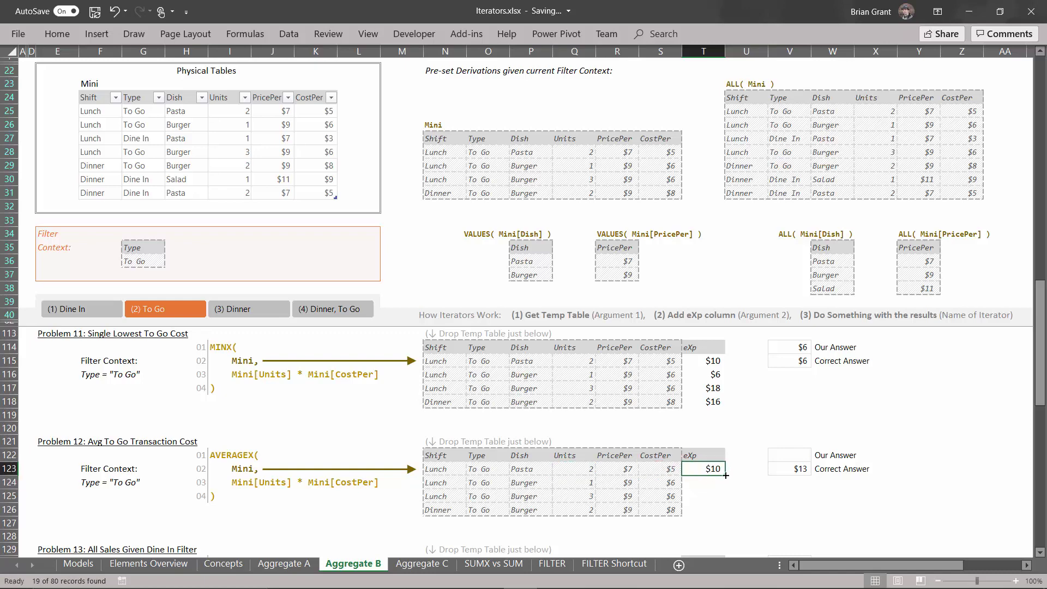
drag(726, 475, 725, 512)
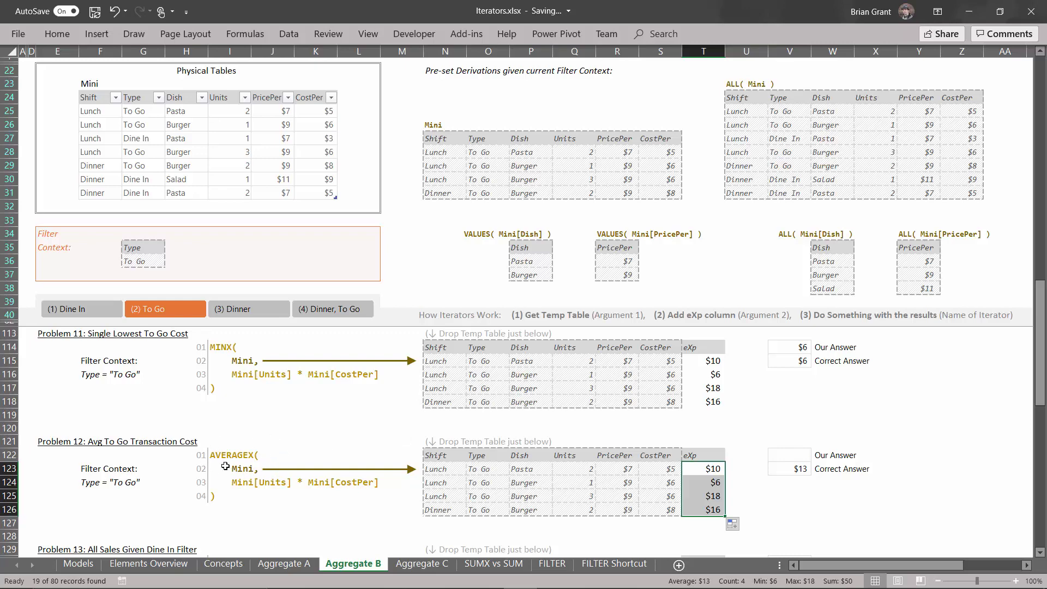
Step: Enter =AVERAGE(T123:T126) as Our Answer for Problem 12 in V122
click(791, 454)
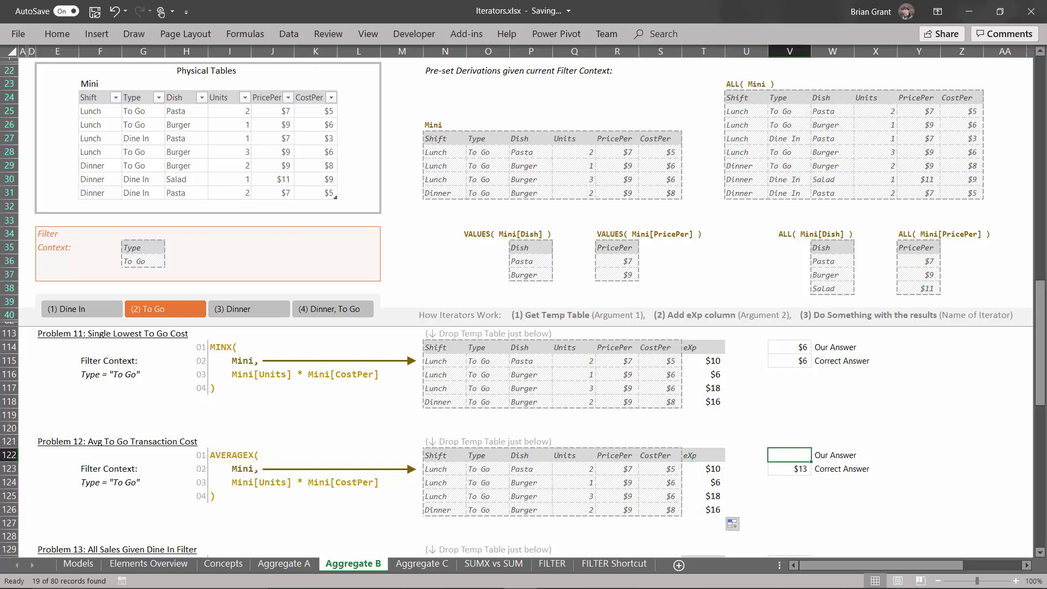
text(=)
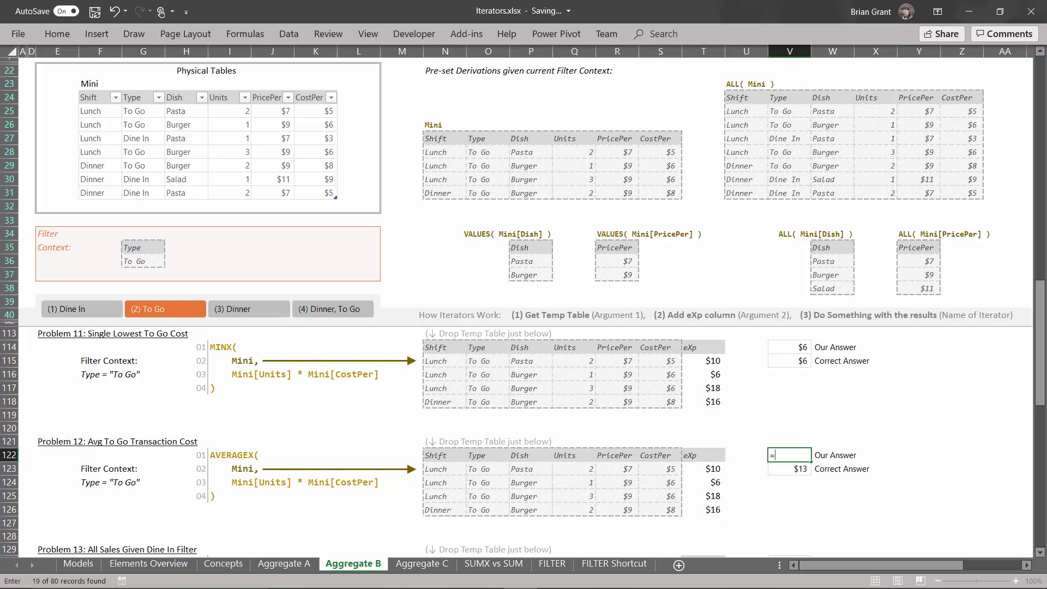
text(AVE)
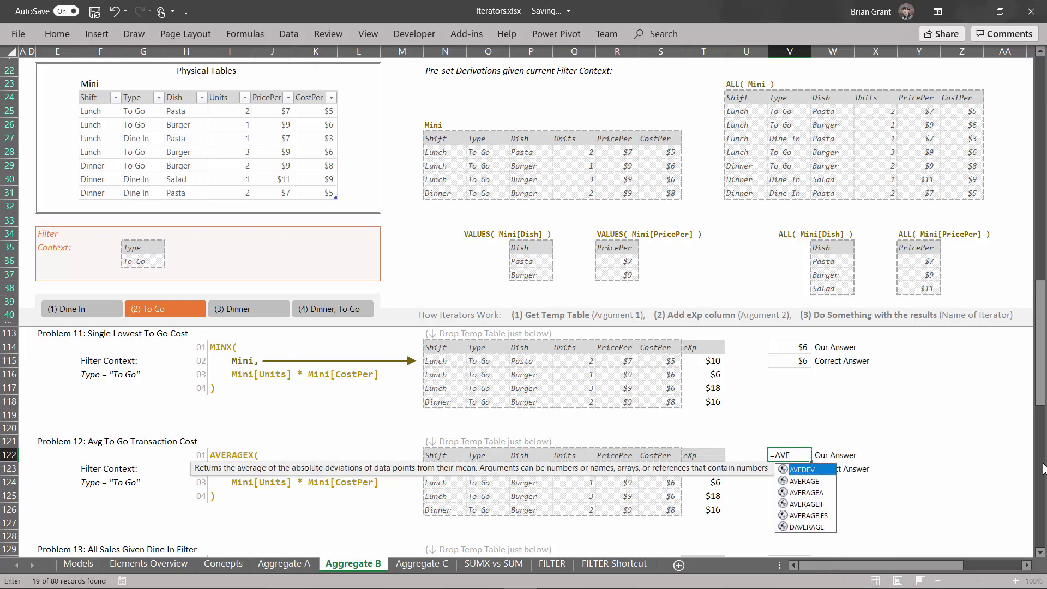
double_click(815, 482)
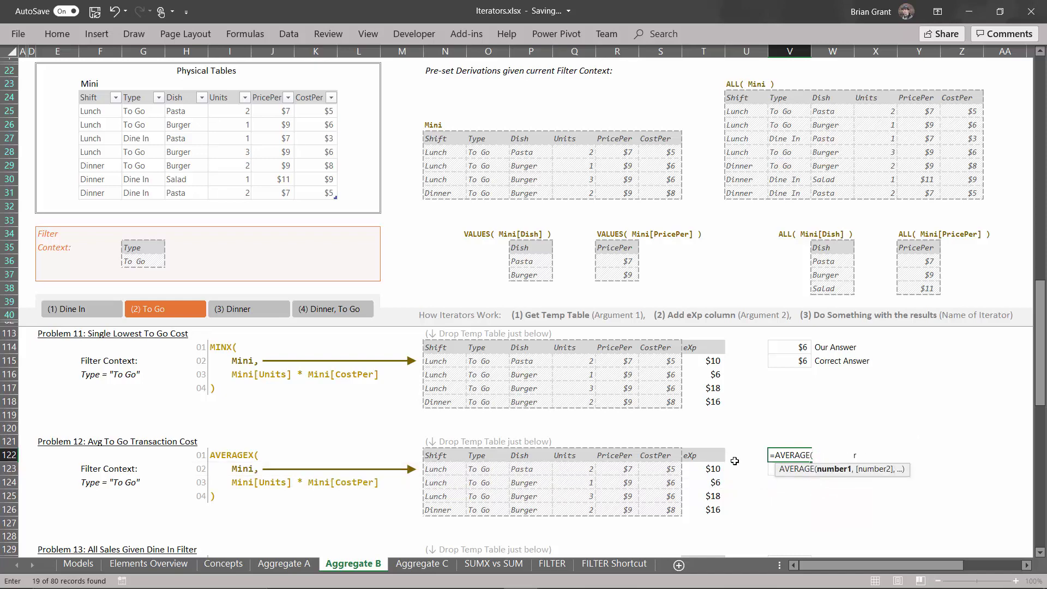
drag(712, 468, 710, 510)
text())
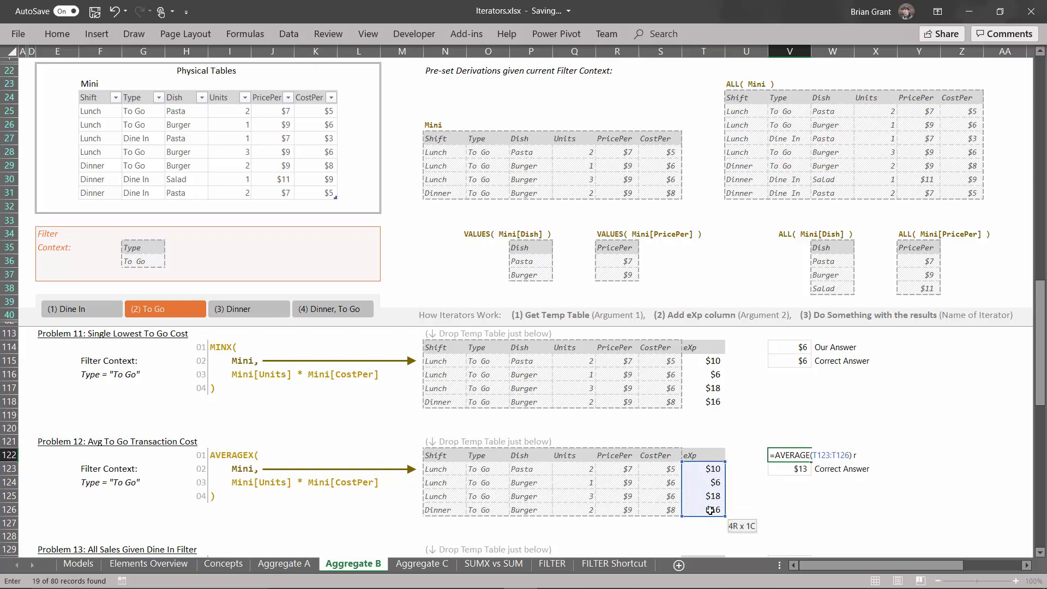
key(Return)
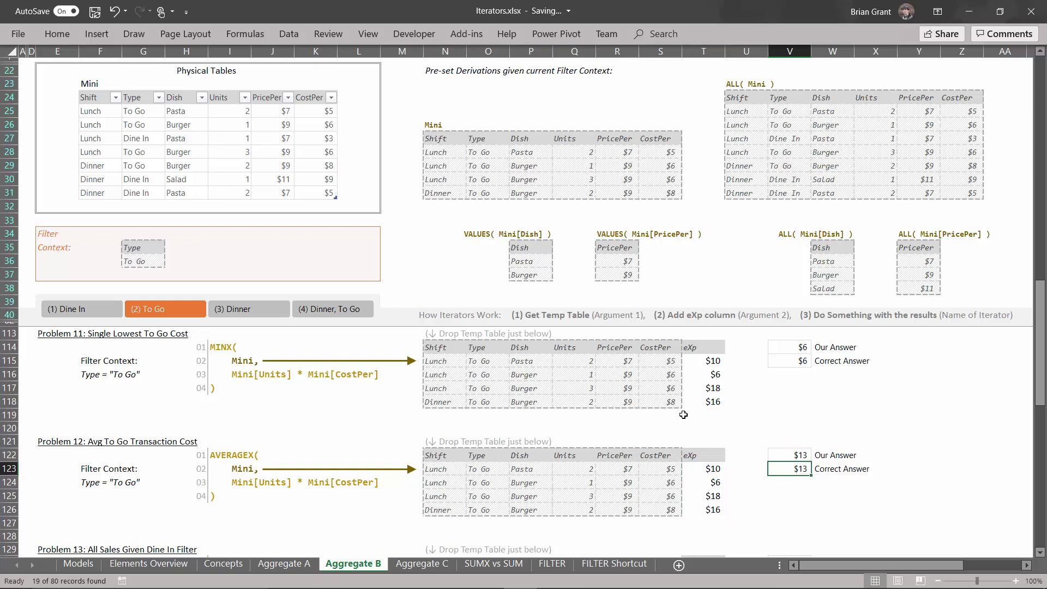
Step: Set the filter context to (1) Dine In and copy the ALL( Mini ) table with its headers into Problem 13's temp table area at N130
scroll(683, 414, down, 3)
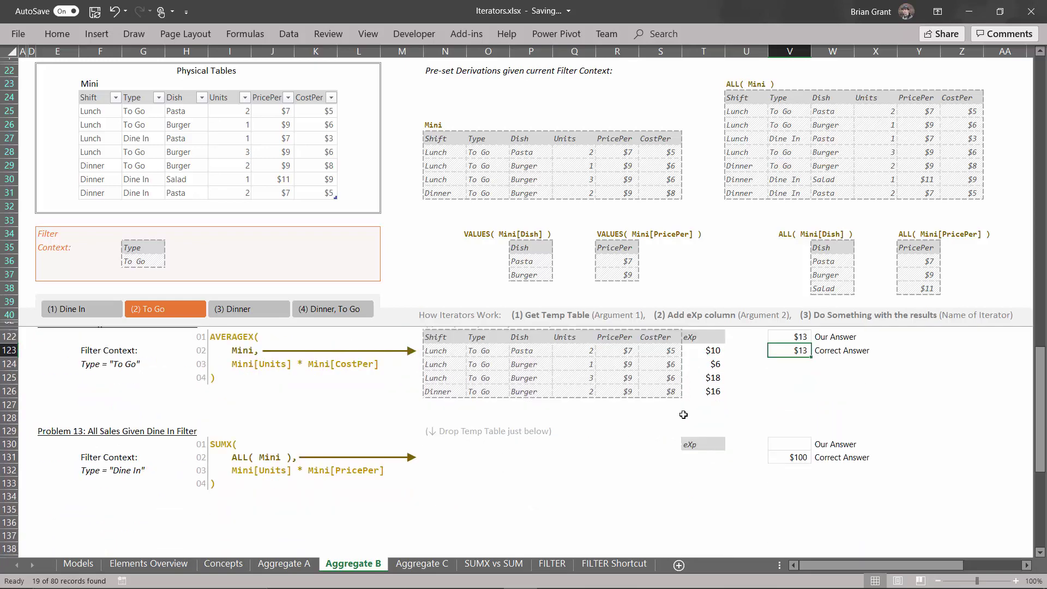
scroll(683, 414, down, 1)
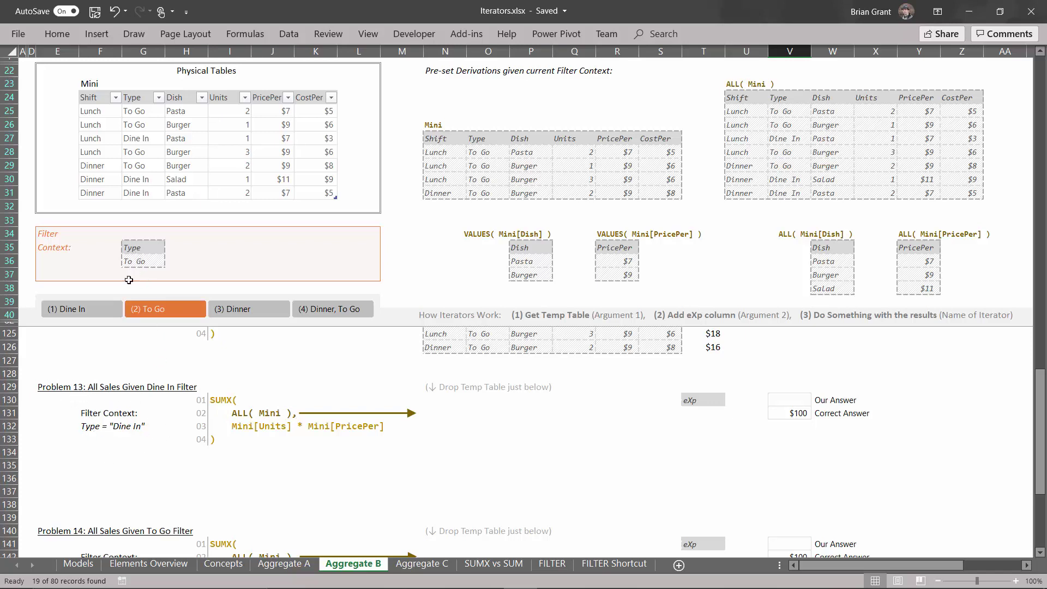
click(94, 309)
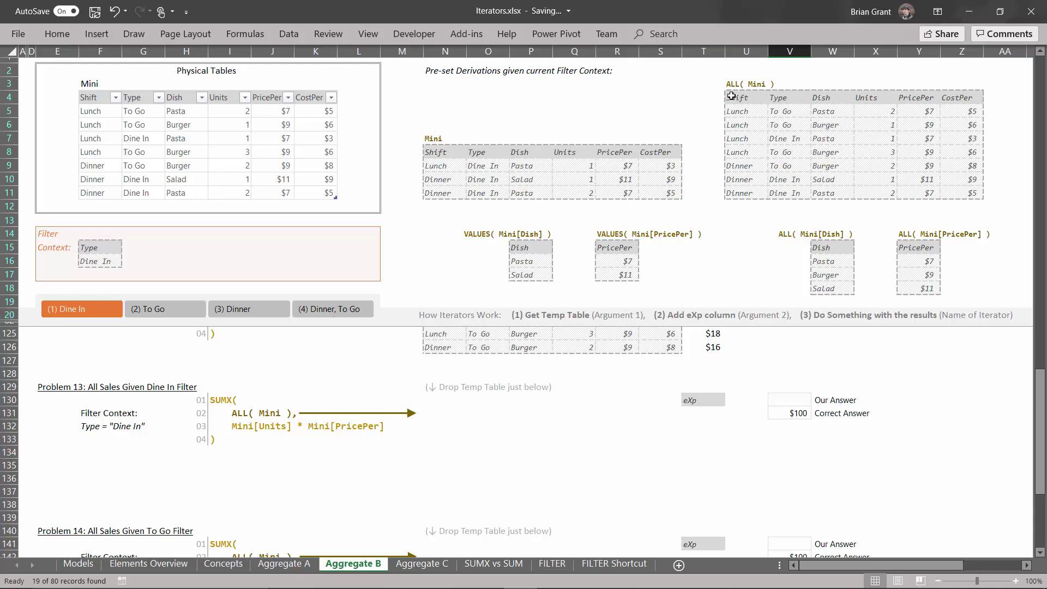
drag(731, 96, 969, 187)
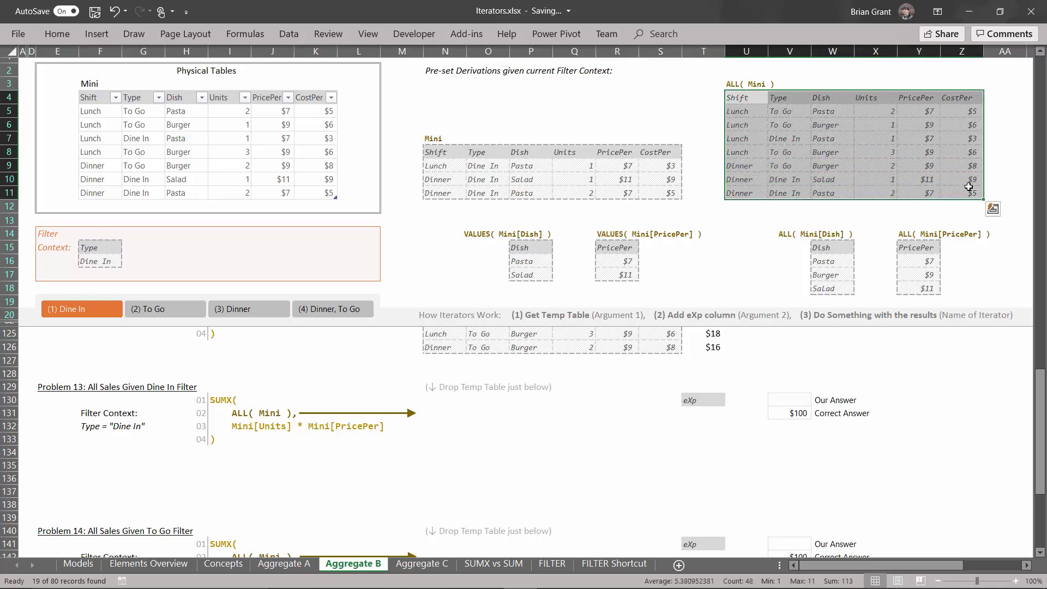
key(ctrl+c)
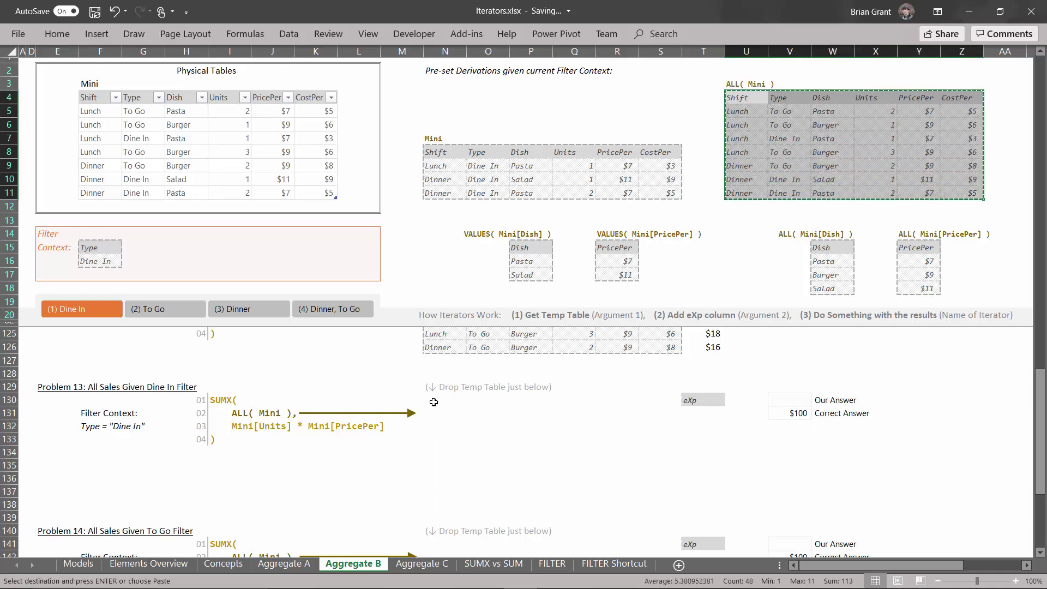
click(434, 402)
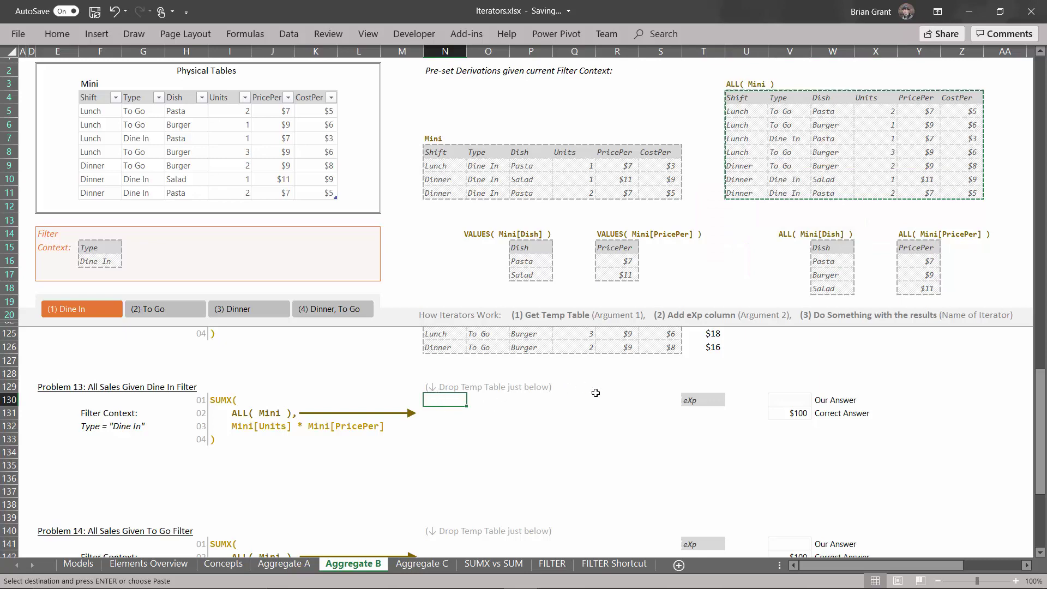
key(ctrl+v)
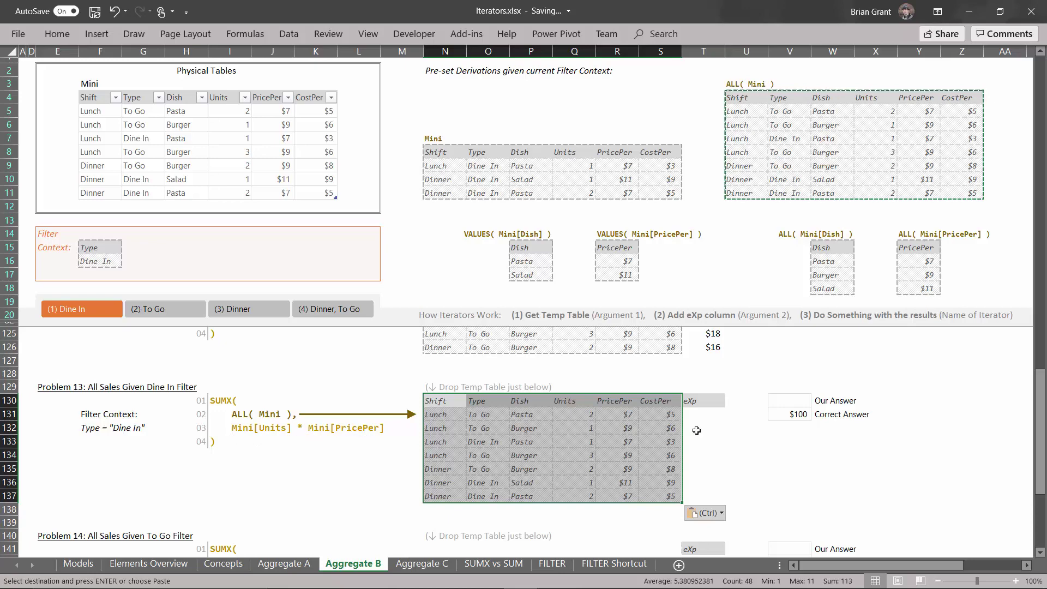
Step: Enter =Q131*R131 in Problem 13's eXp column at T131 and fill it down through T137
click(706, 417)
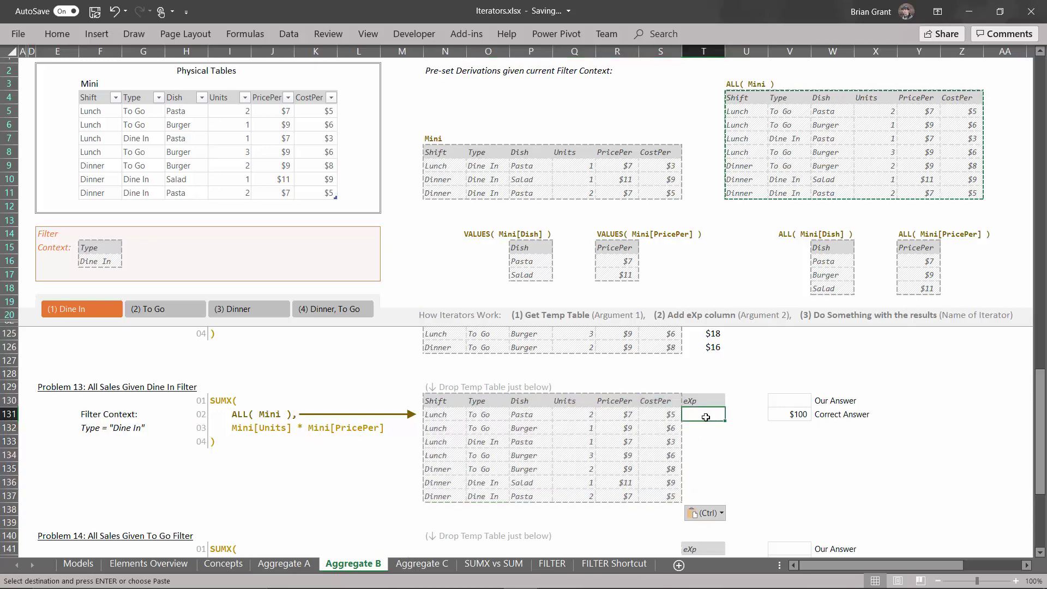
text(=)
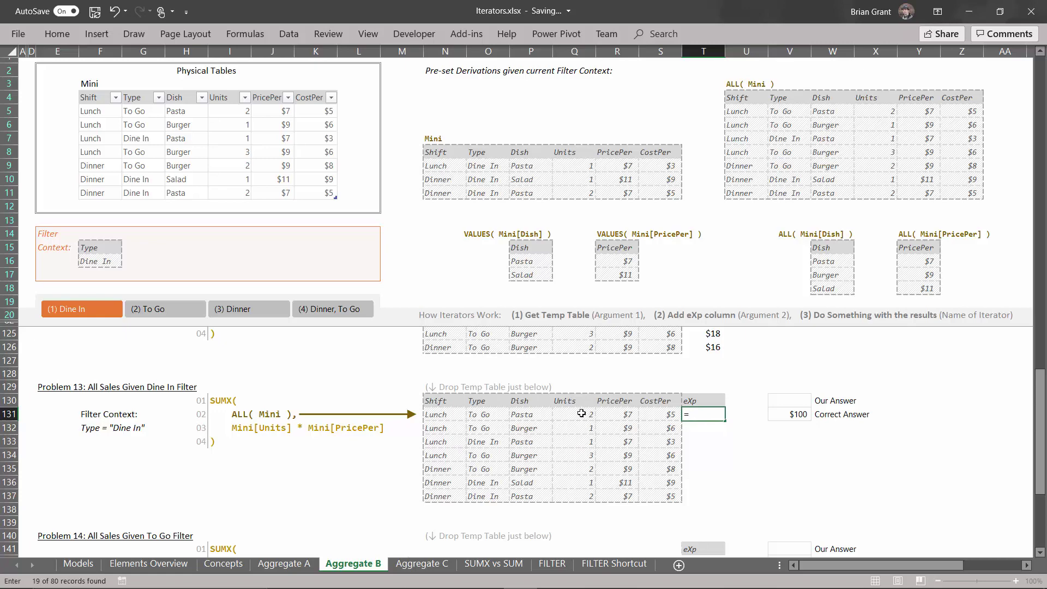
click(581, 414)
text(*)
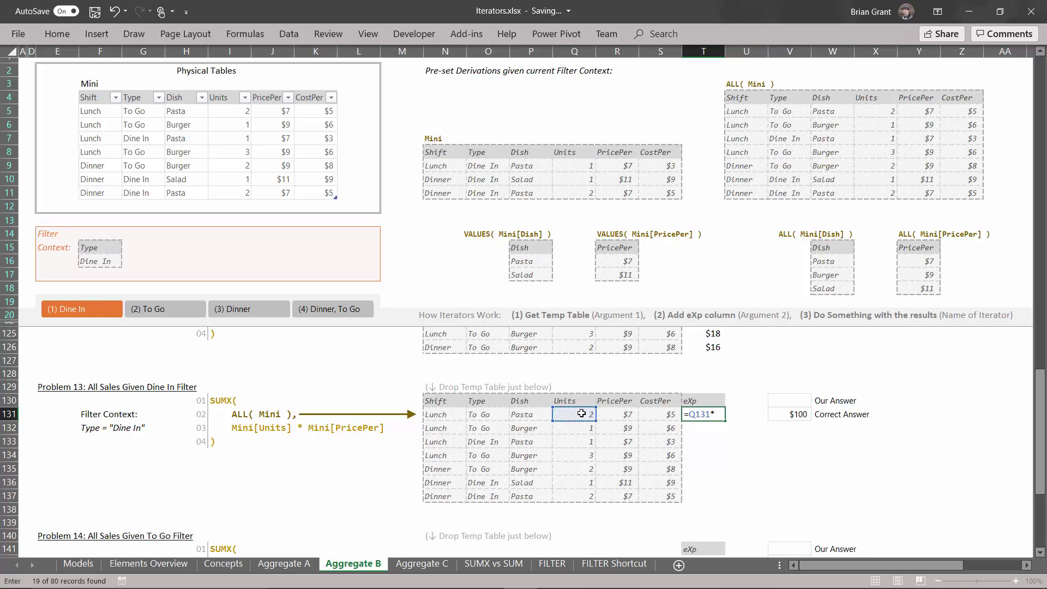
click(622, 415)
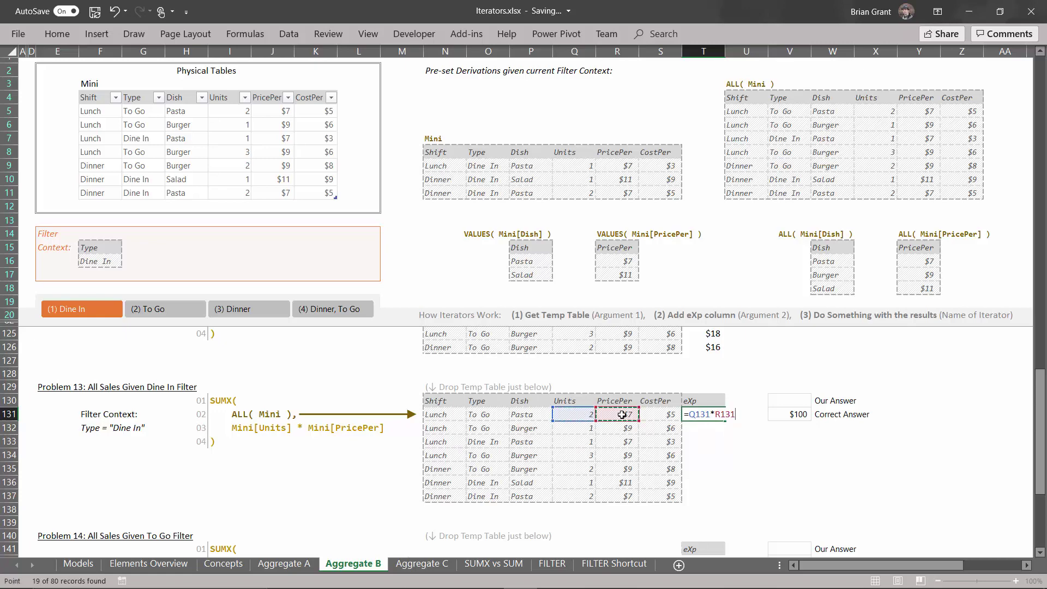
key(Return)
click(705, 416)
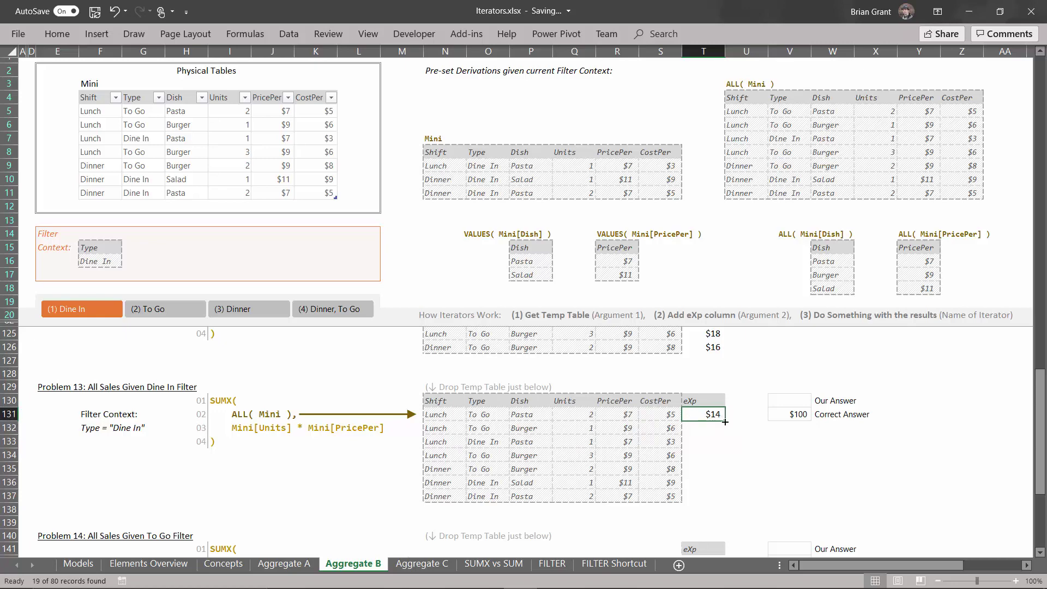
drag(728, 423, 719, 500)
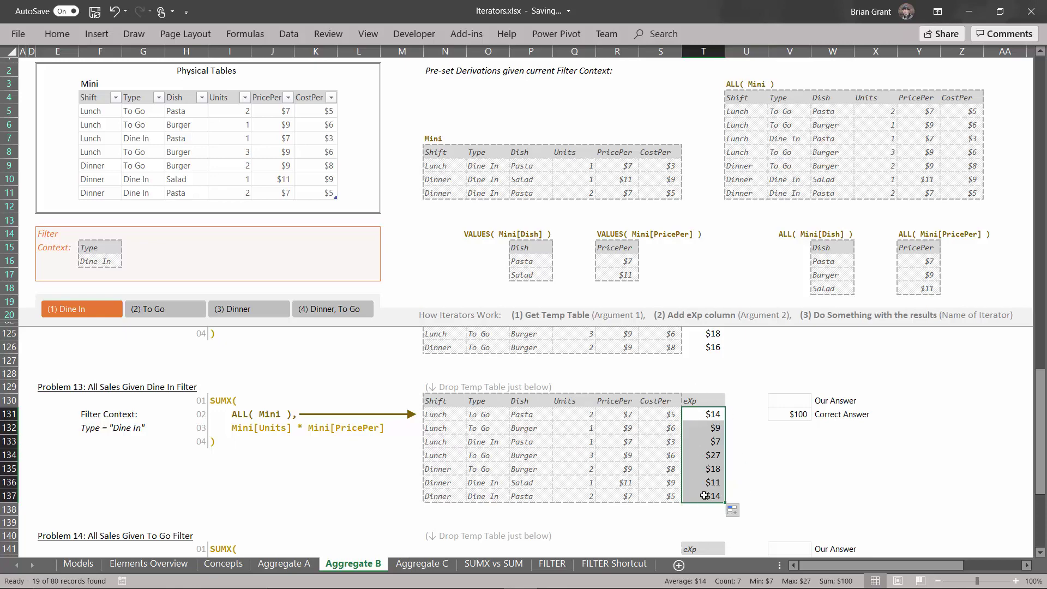
Step: Enter =SUM(T131:T137) as Our Answer for Problem 13 in V130
click(799, 404)
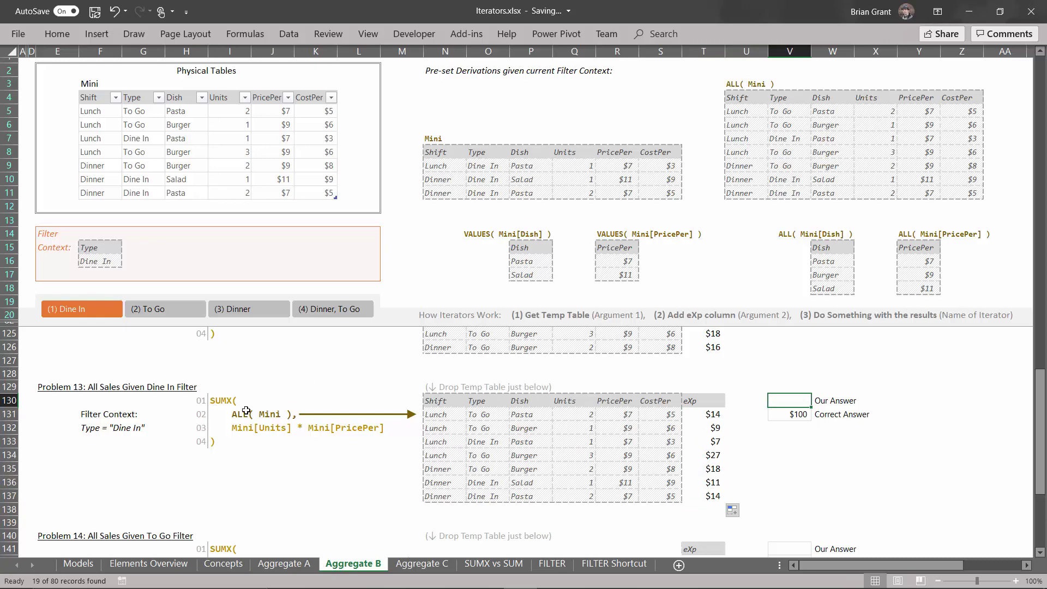
text(=)
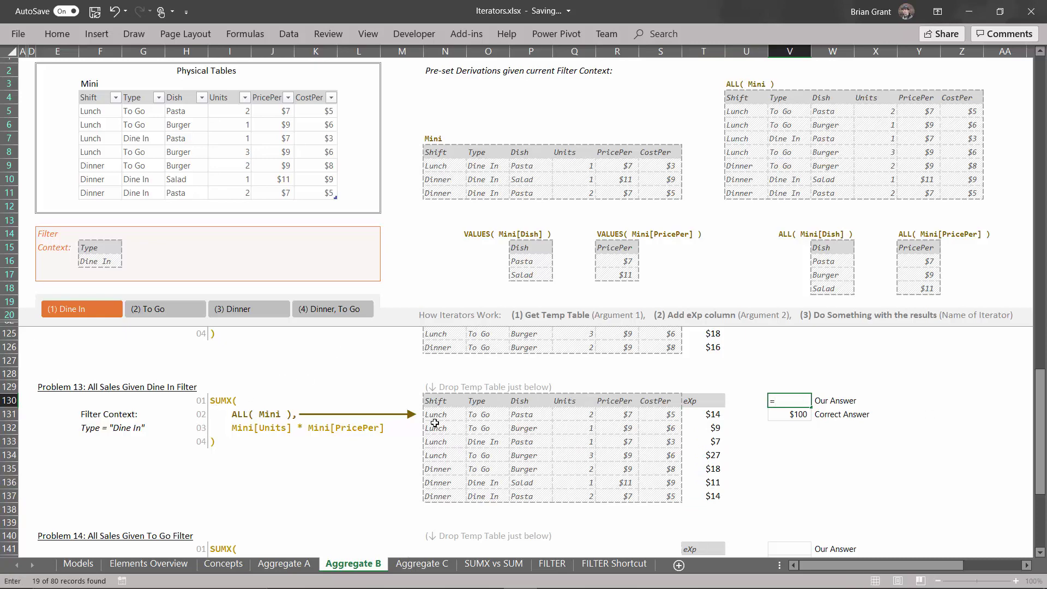
text(sum()
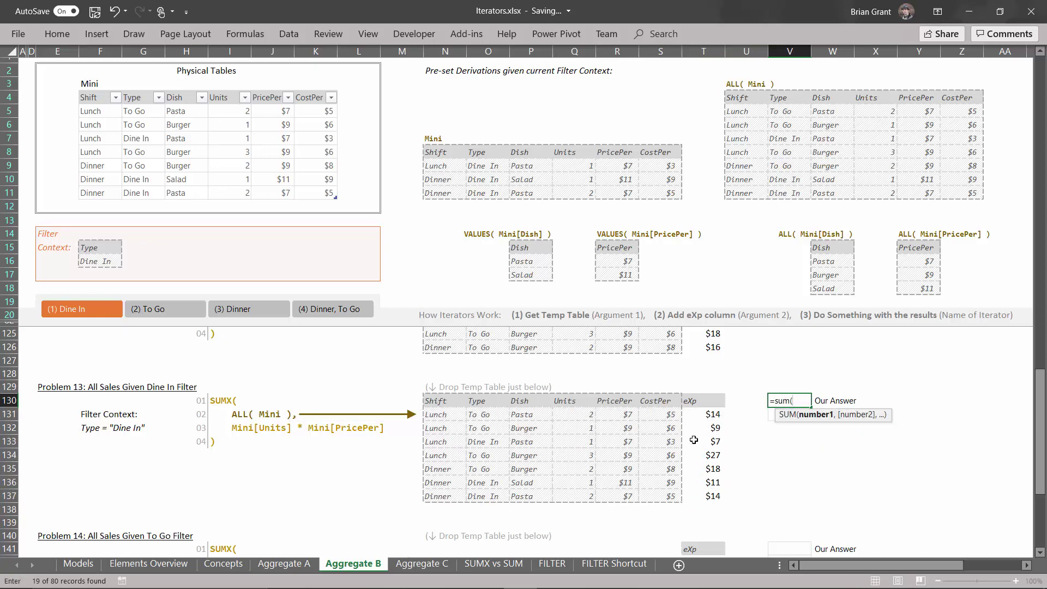
drag(709, 417, 715, 500)
text())
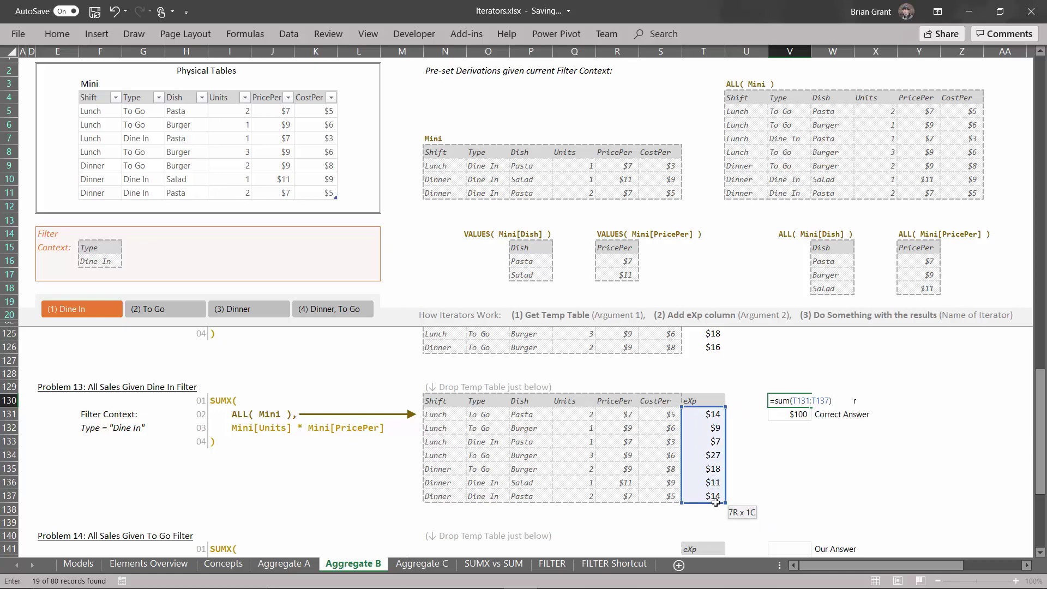
key(Return)
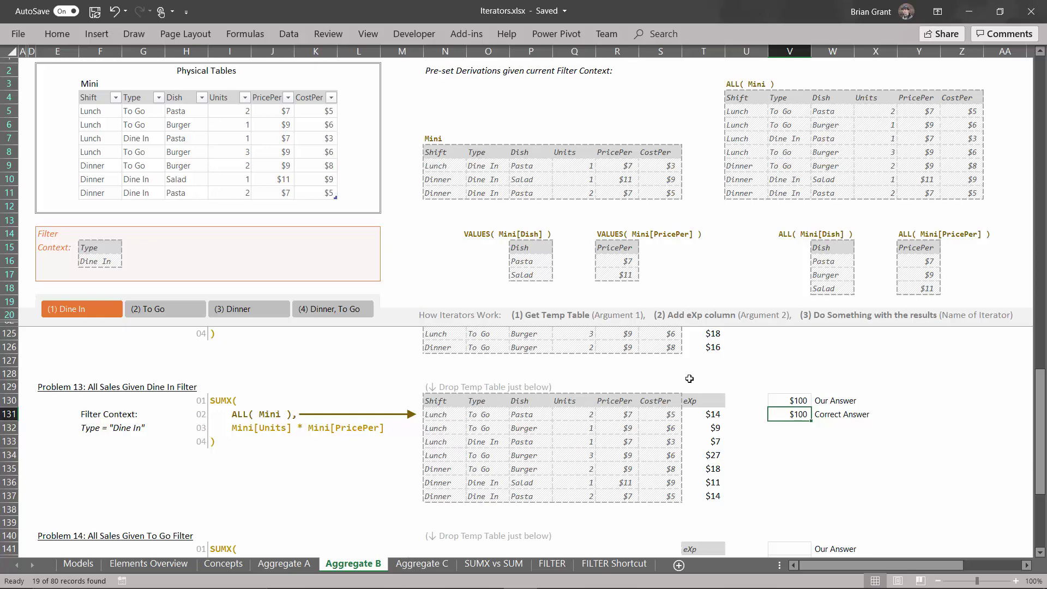
Step: Set the filter context to (2) To Go for Problem 14
scroll(689, 378, down, 2)
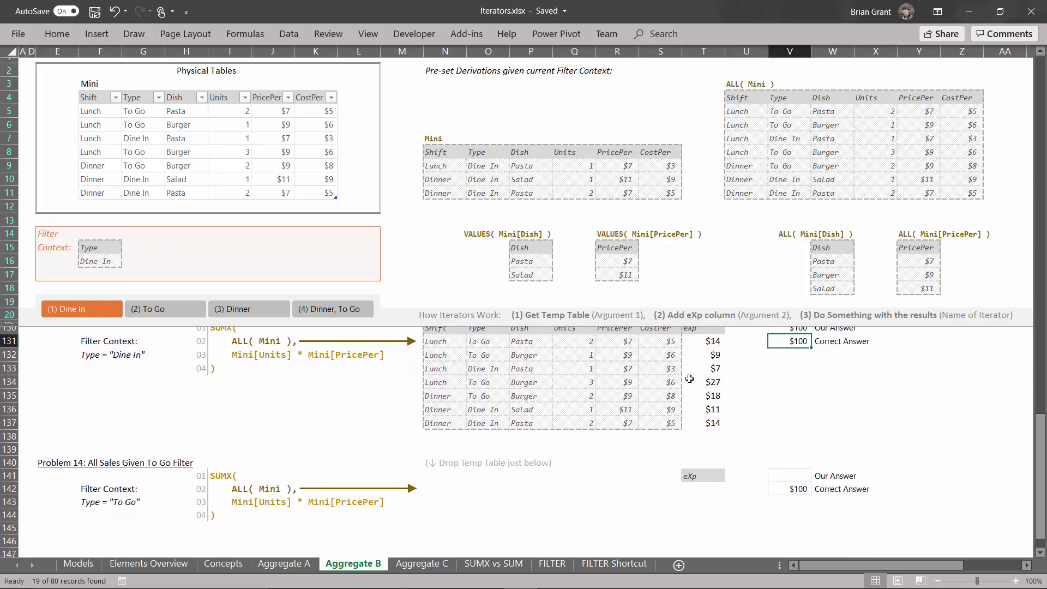
scroll(689, 379, up, 1)
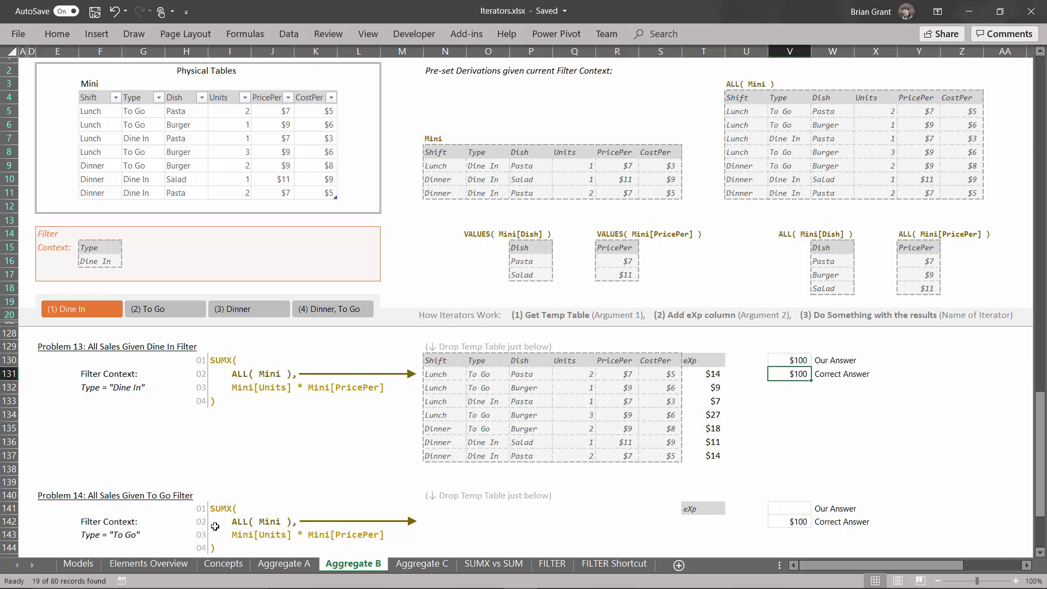
scroll(282, 495, down, 1)
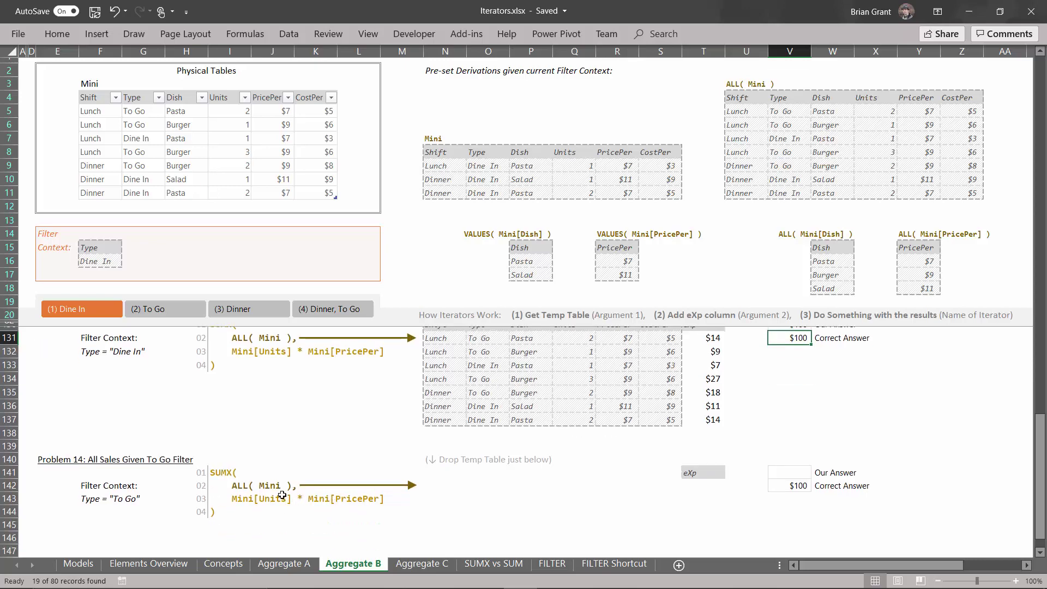
scroll(282, 494, up, 1)
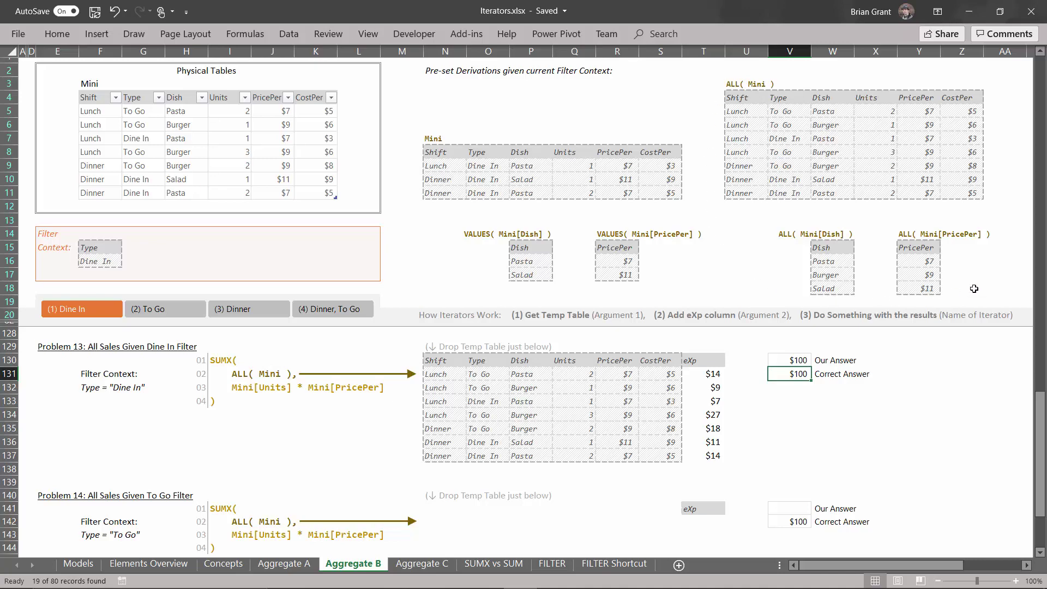
click(152, 311)
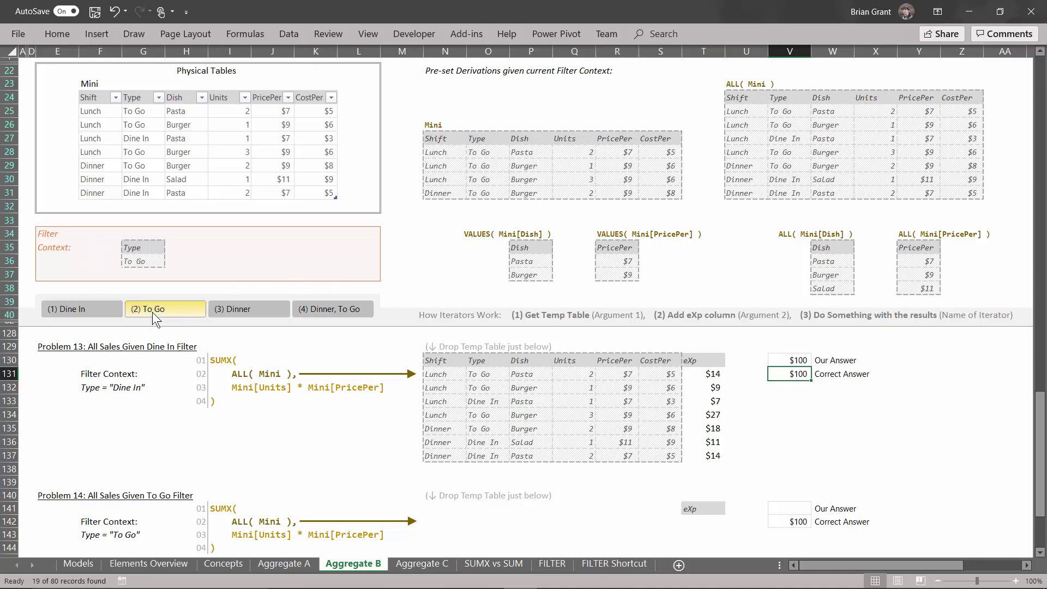
Step: Switch the filter context through (3) Dinner, (4) Dinner, To Go, (2) To Go and (1) Dine In to compare the ALL( Mini ) table
click(244, 305)
click(339, 306)
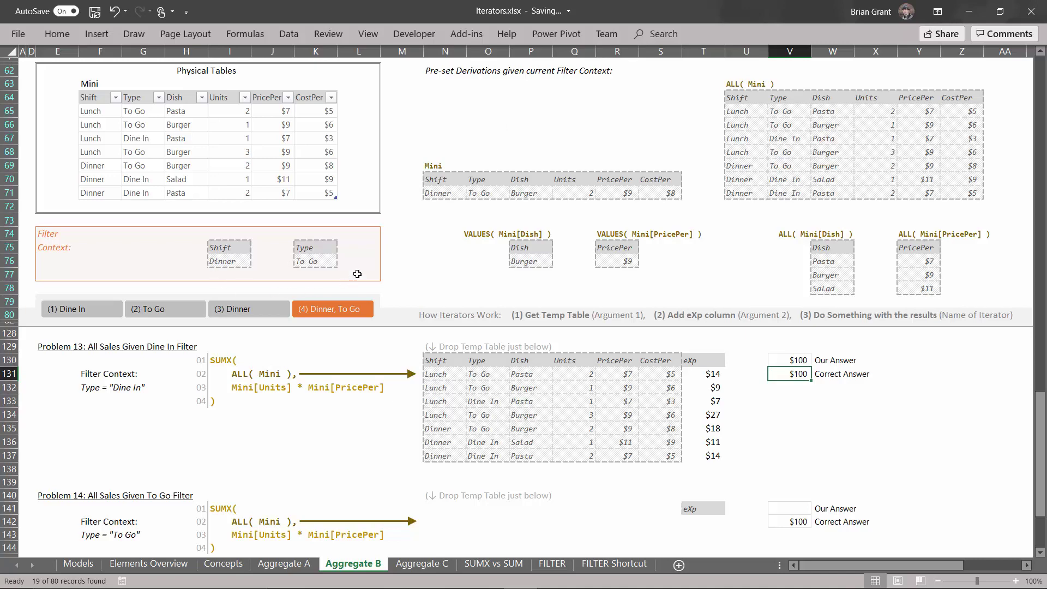
click(215, 313)
click(165, 310)
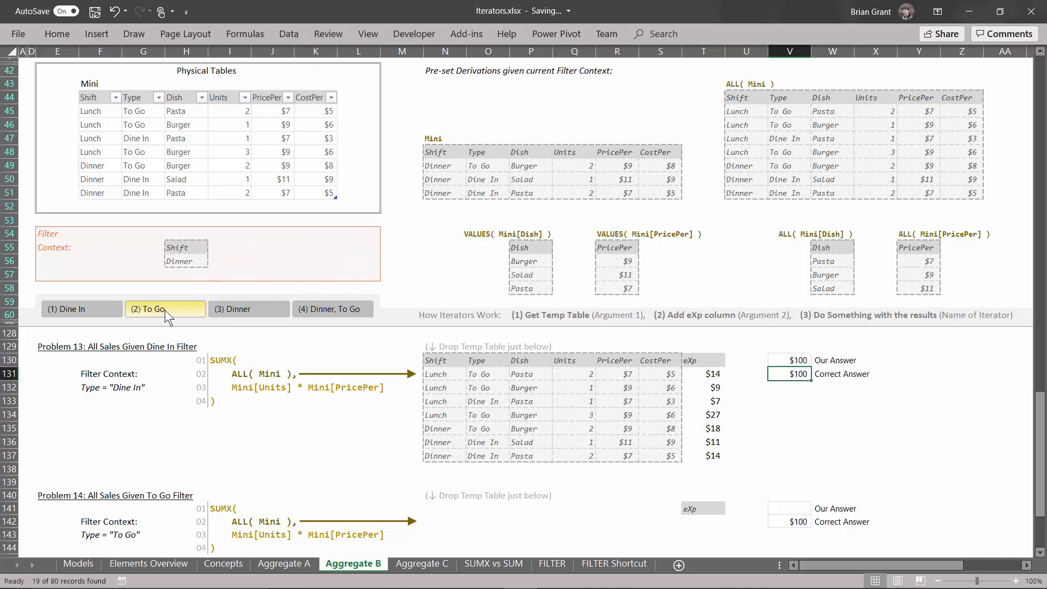
click(122, 315)
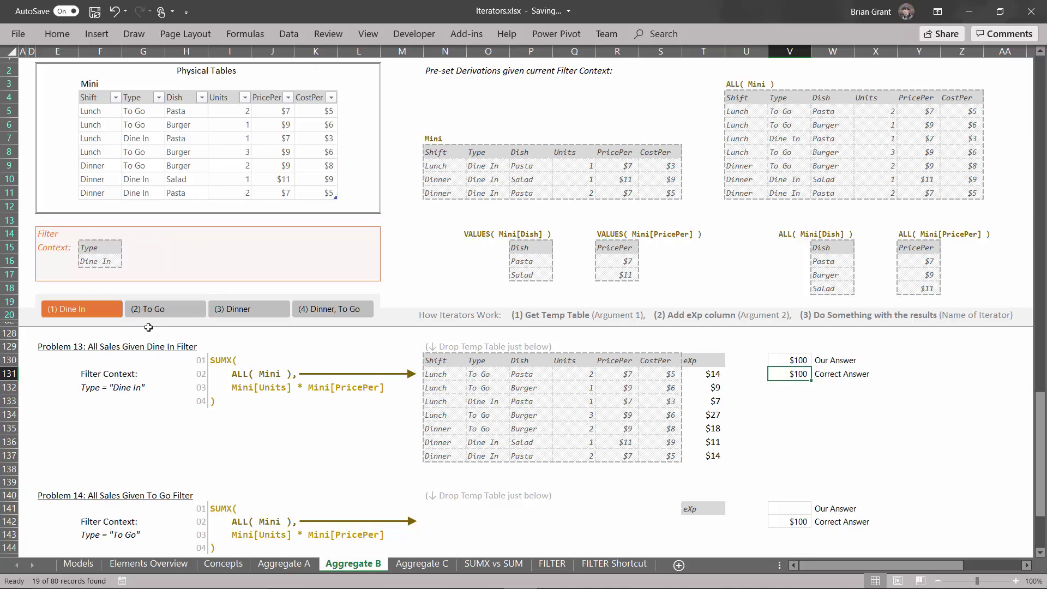
Step: Set the filter context to (2) To Go and copy the ALL( Mini ) table with its headers into Problem 14's temp table area at N141
click(153, 309)
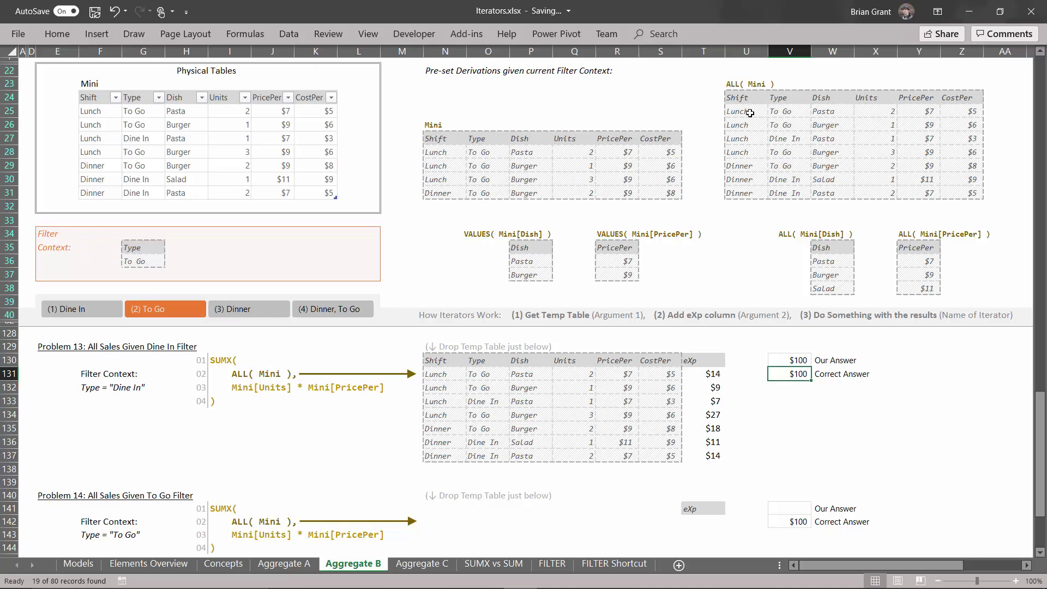
drag(742, 97, 954, 189)
key(ctrl+c)
scroll(447, 392, down, 3)
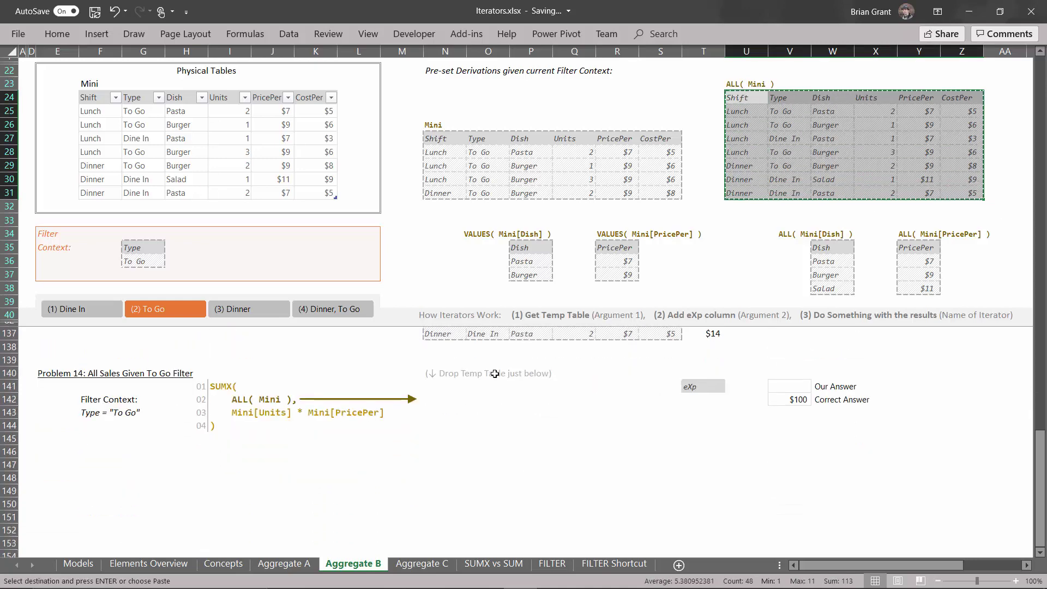
click(432, 385)
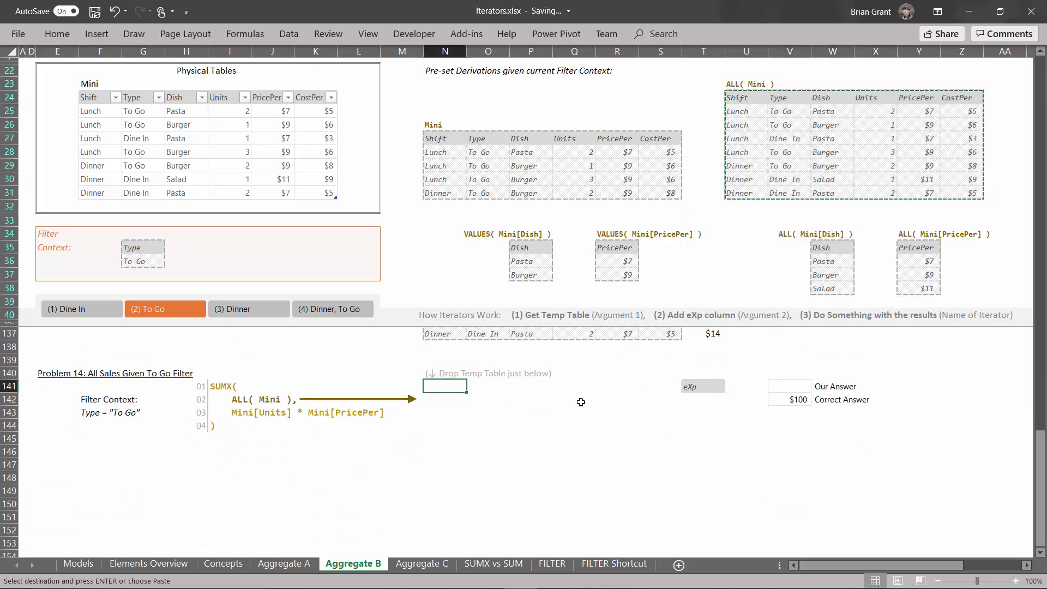
key(ctrl+v)
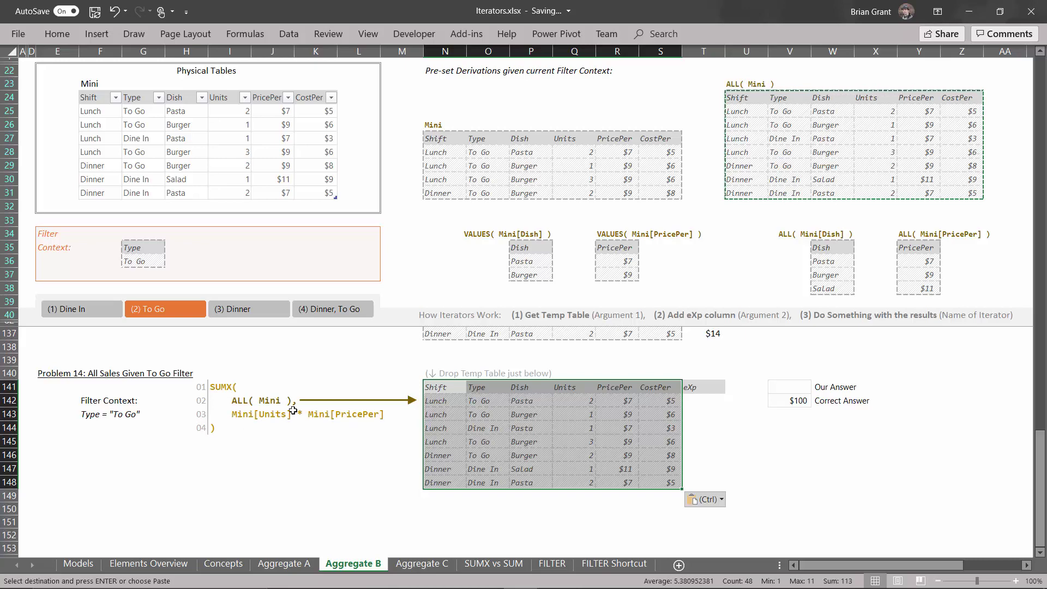
Step: Enter =Q142*R142 in Problem 14's eXp column at T142 and fill it down through T148
click(694, 398)
text(=)
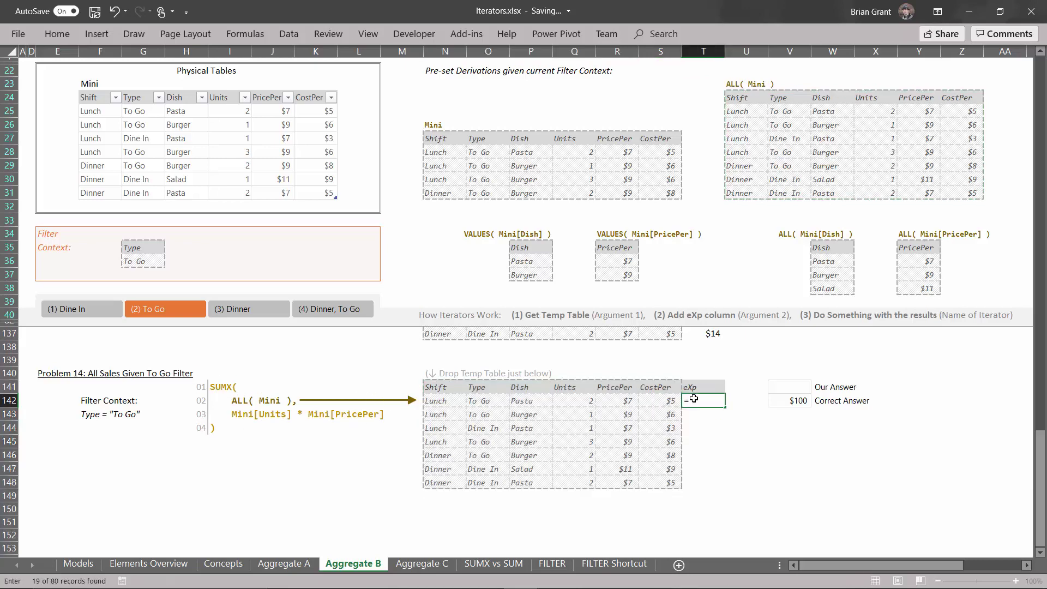
click(573, 398)
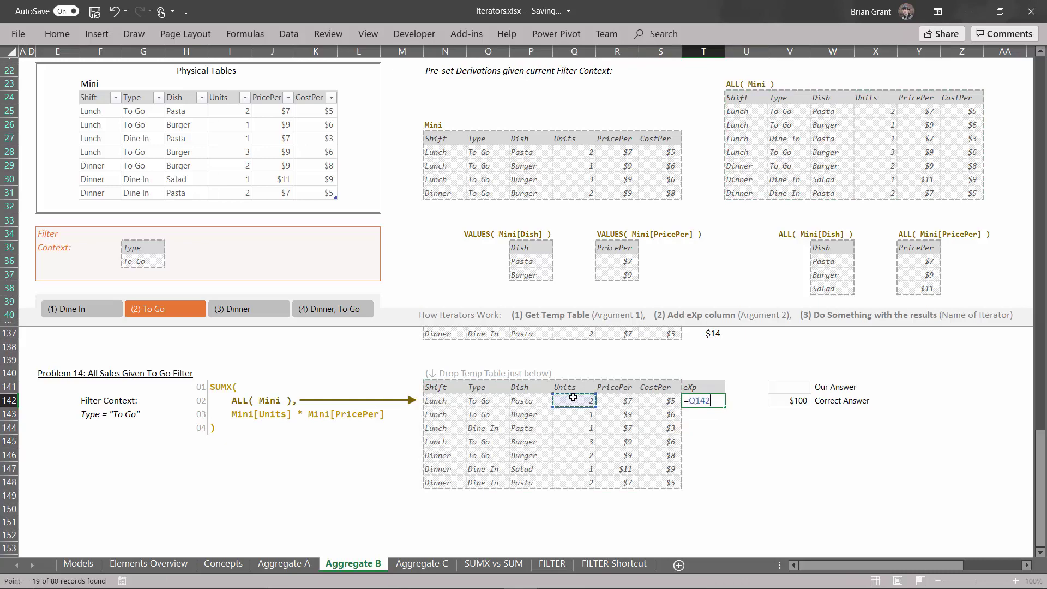
text(*)
click(628, 403)
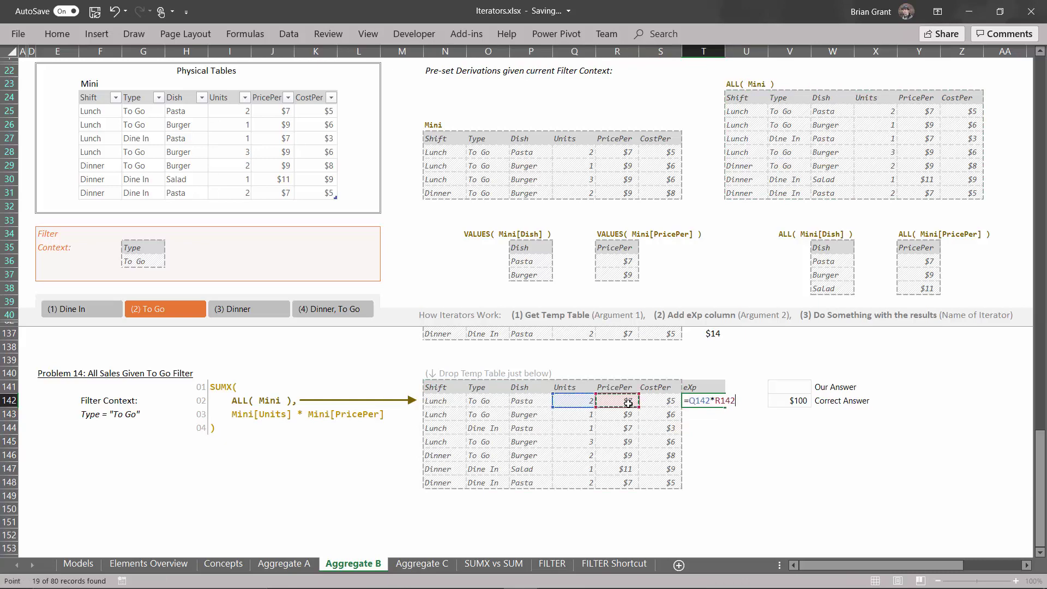
key(Return)
click(696, 400)
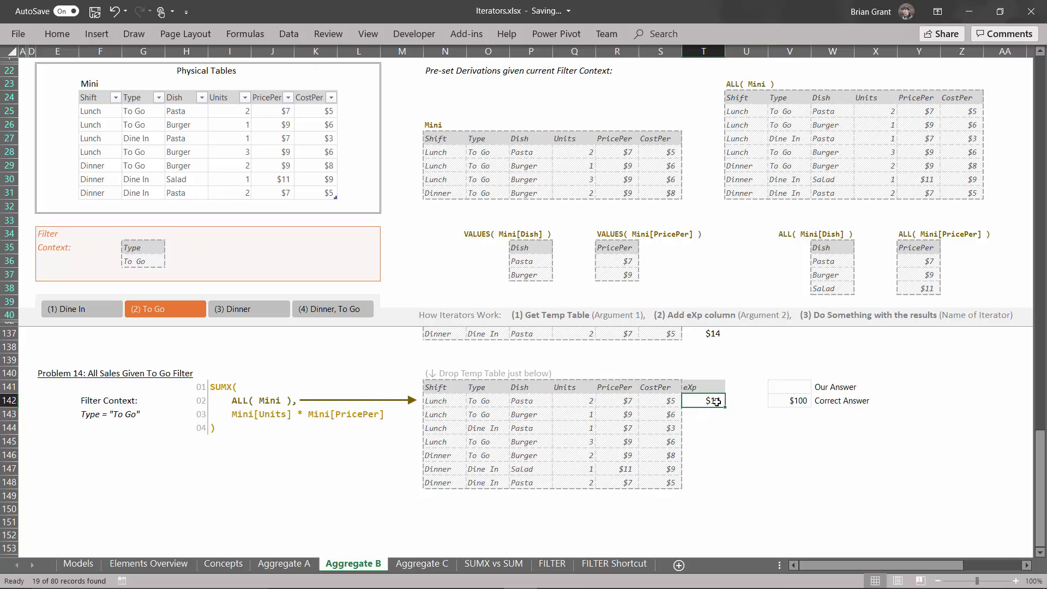
drag(723, 409, 729, 490)
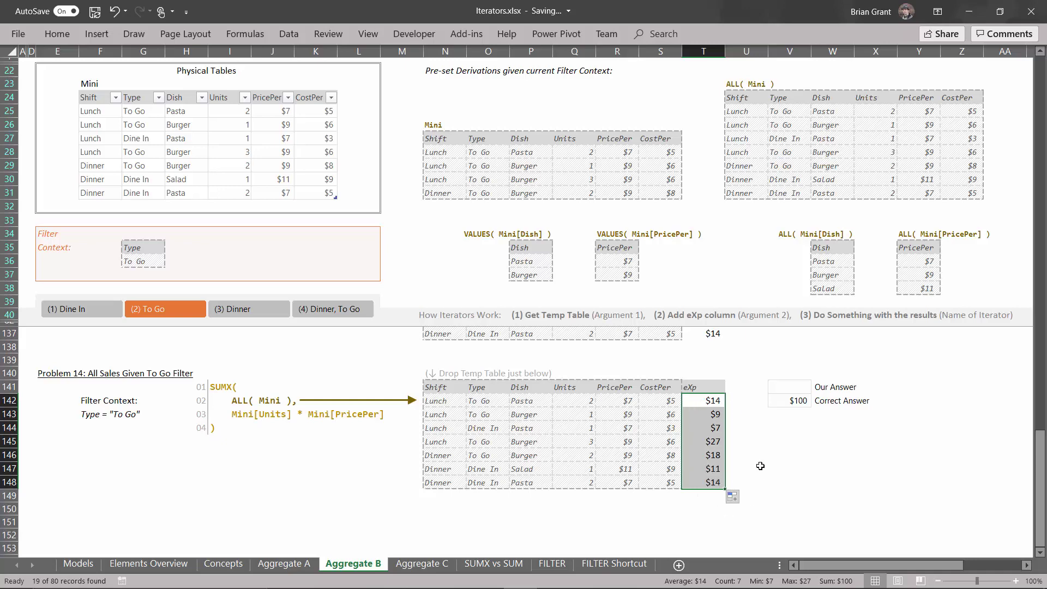
Step: Enter =SUM(T142:T148) as Our Answer for Problem 14 in V141
click(799, 388)
text(=sum)
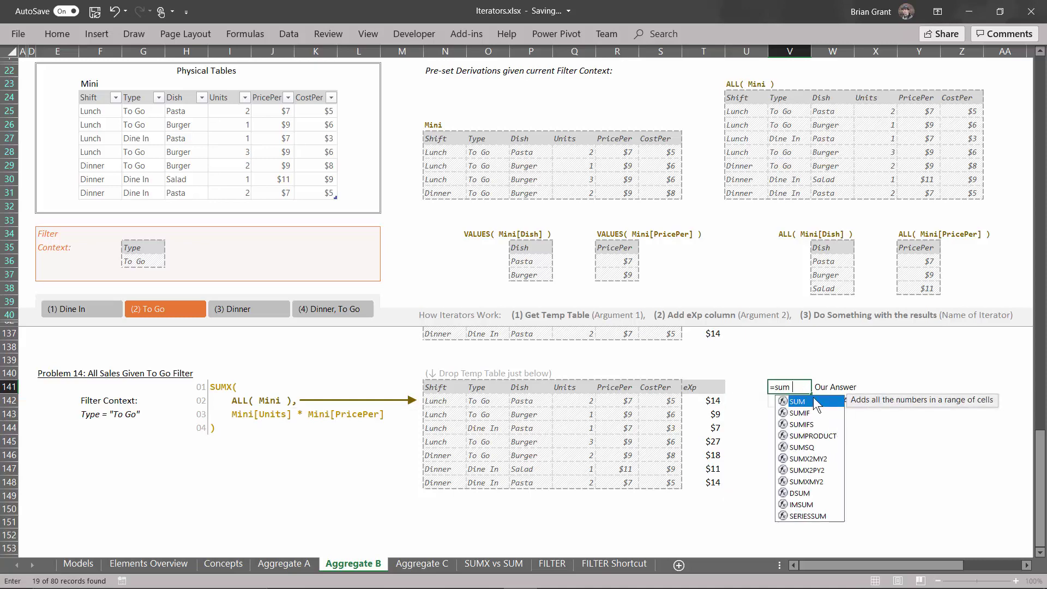
text(()
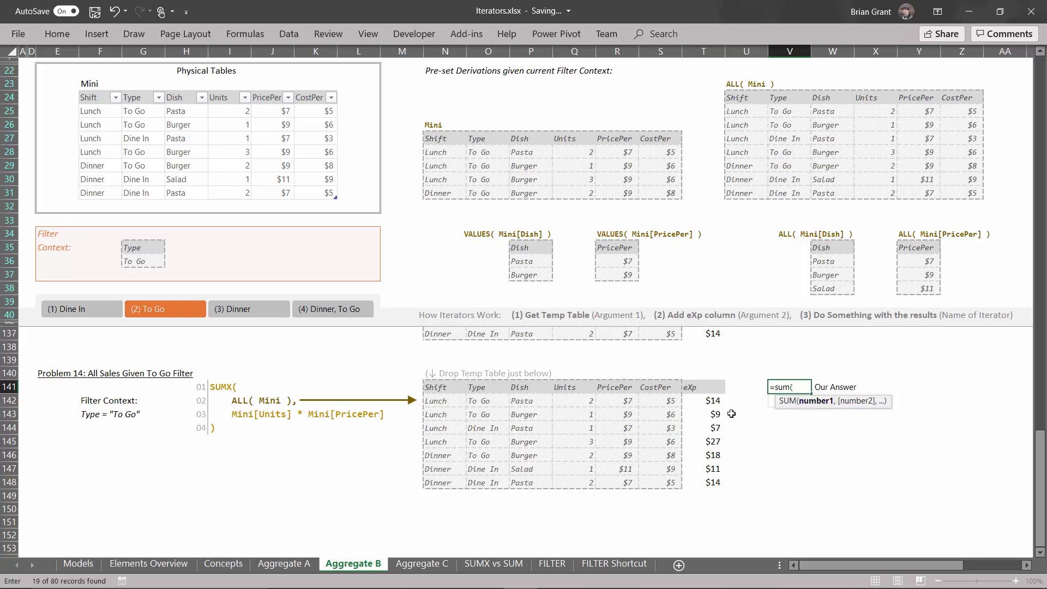
drag(702, 404, 700, 486)
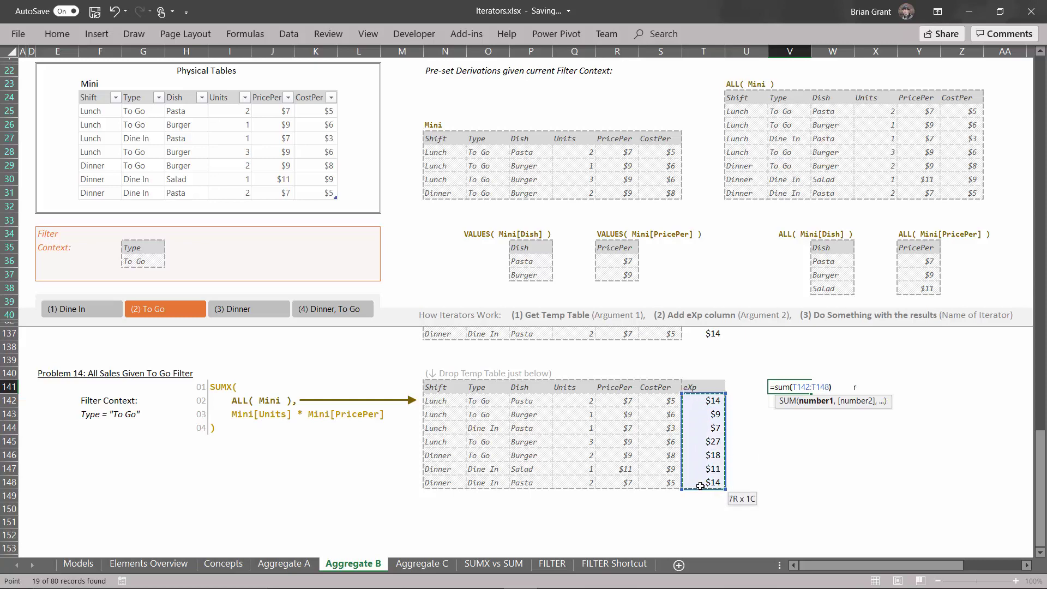
text())
key(Return)
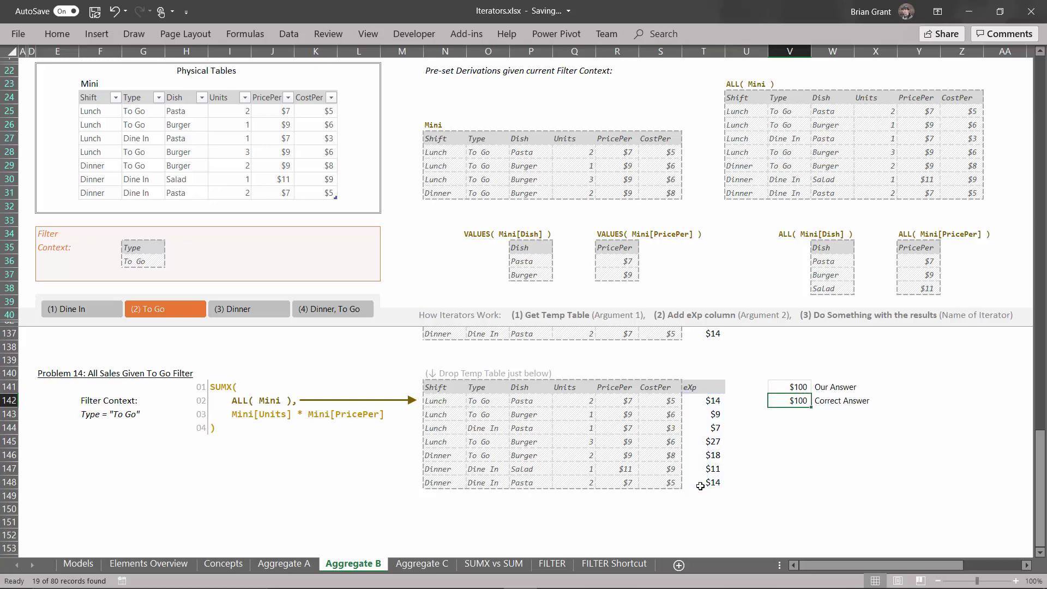
scroll(686, 450, up, 3)
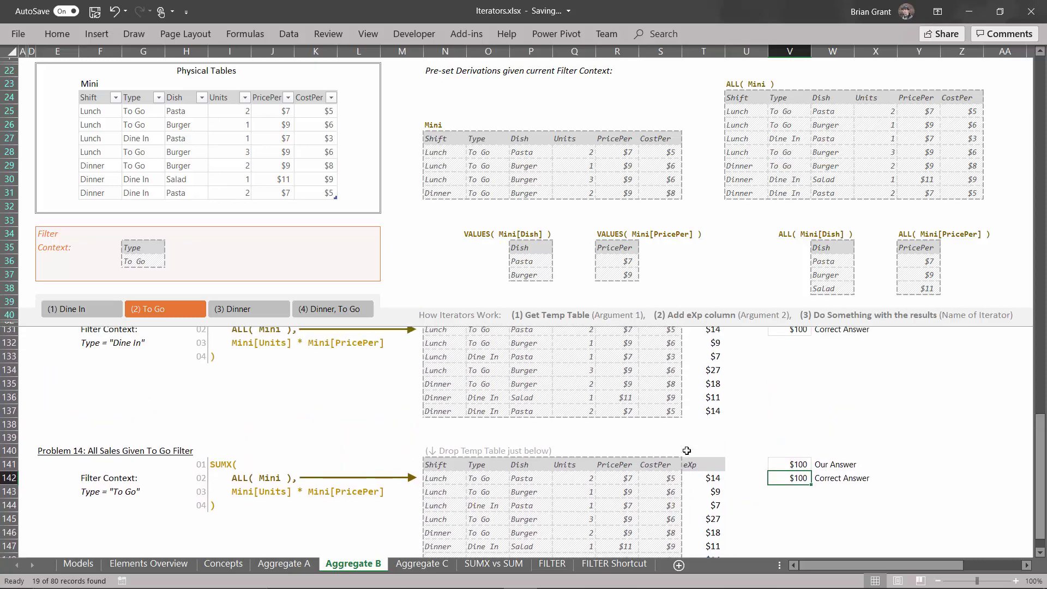